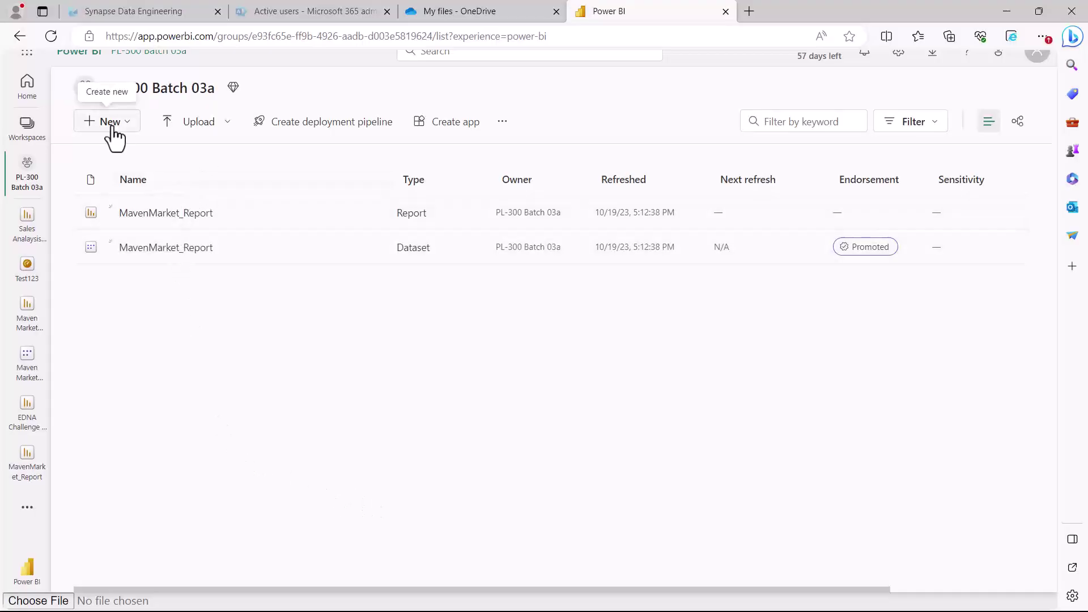
Step: Open MavenMarket_Report and dismiss the ArcGIS Maps welcome so the Traffic Analysis page shows
left_click_drag(68, 68, 228, 101)
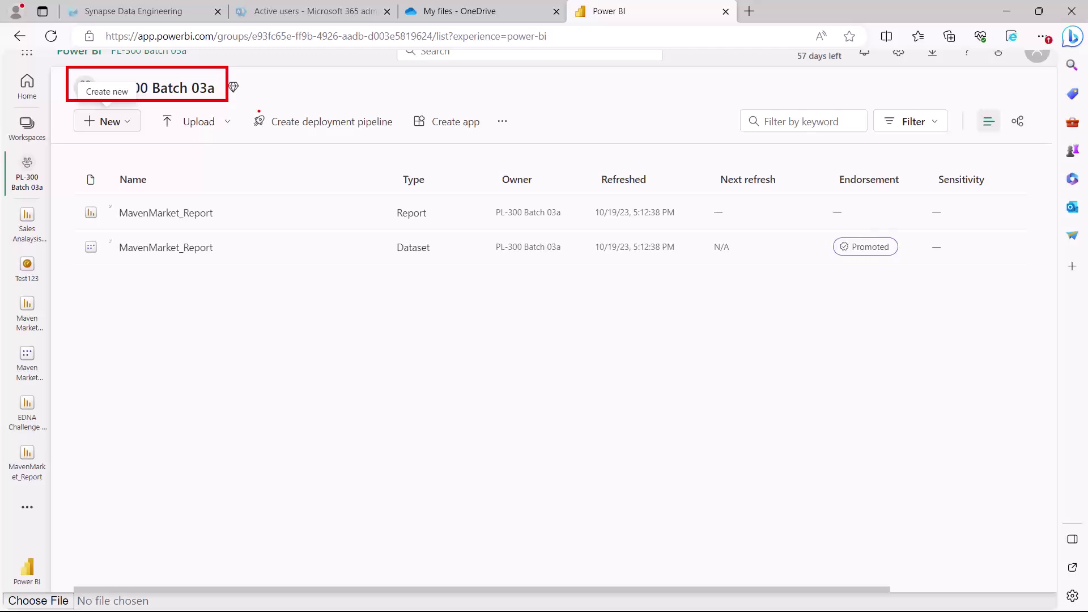
key("Escape")
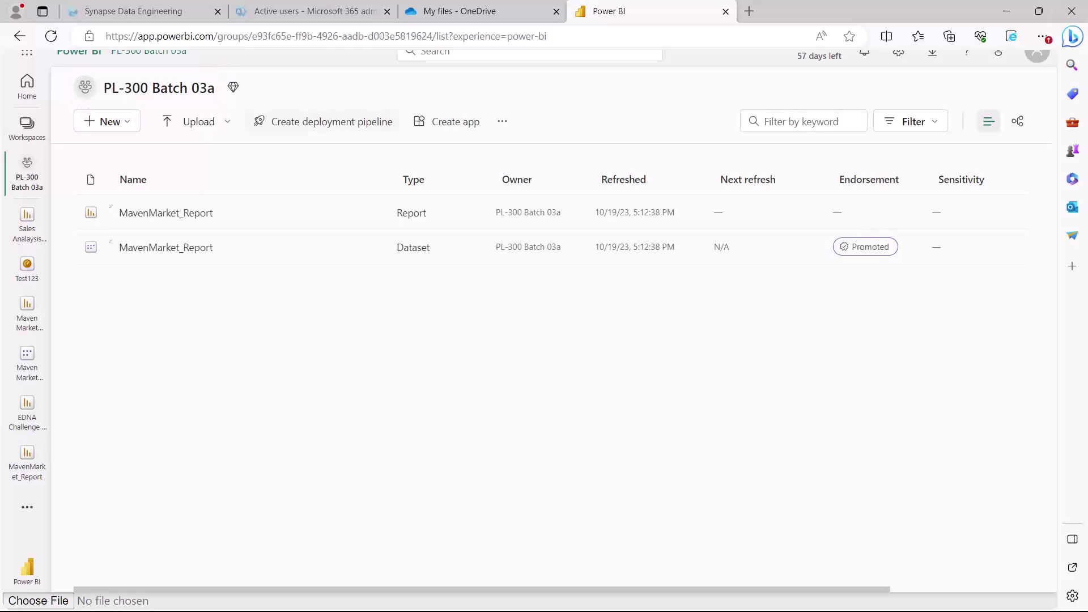
left_click(154, 213)
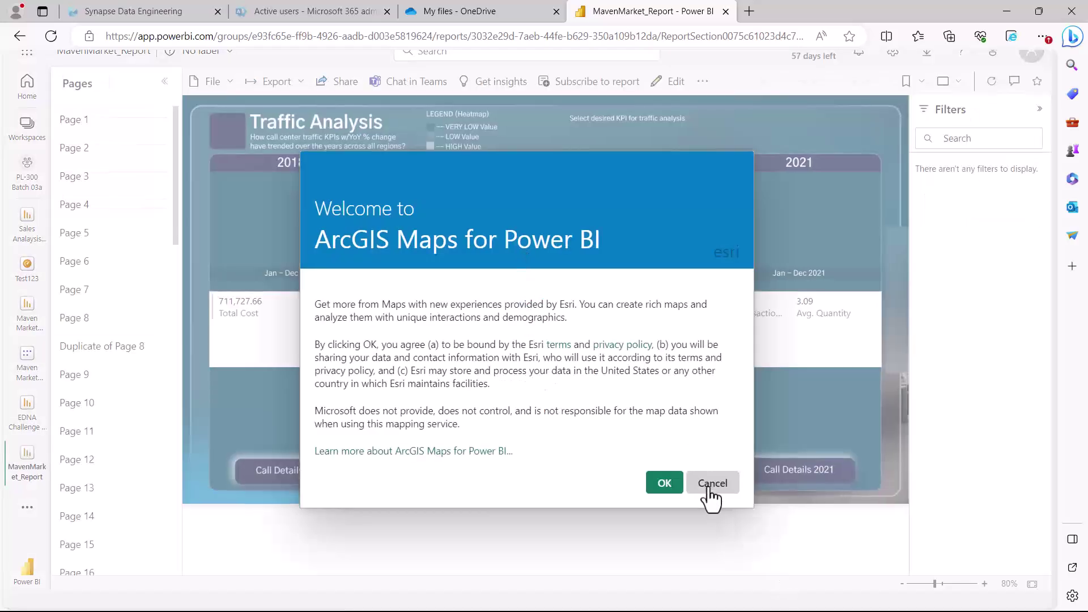
left_click(711, 485)
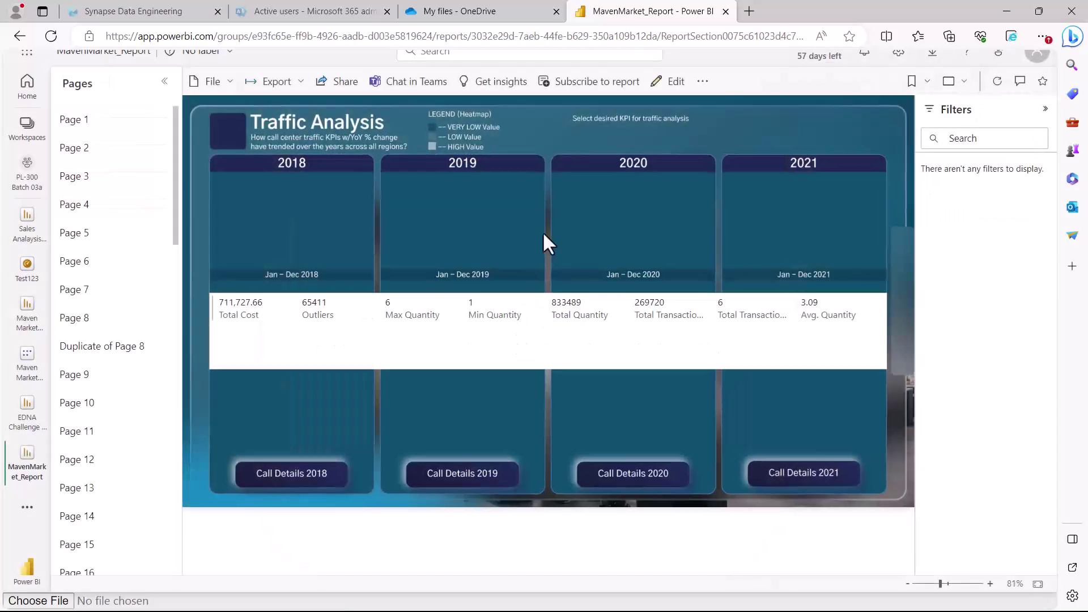
left_click_drag(527, 66, 646, 97)
Step: Create a new report email subscription named Page 54, leaving the full-report attachment at None
left_click(590, 89)
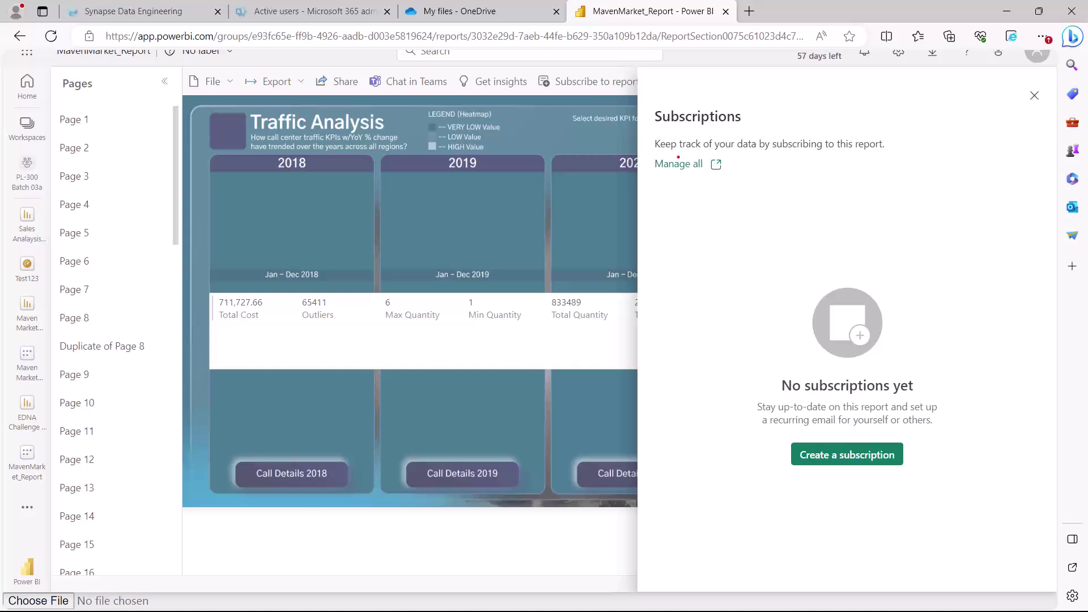
left_click_drag(669, 152, 873, 150)
left_click(841, 457)
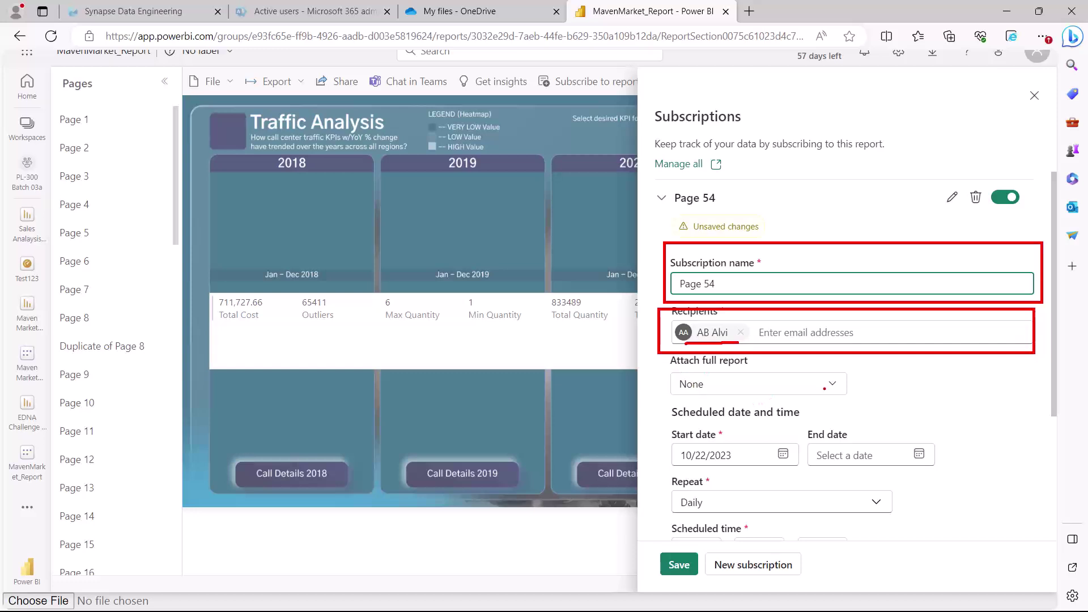
left_click(832, 391)
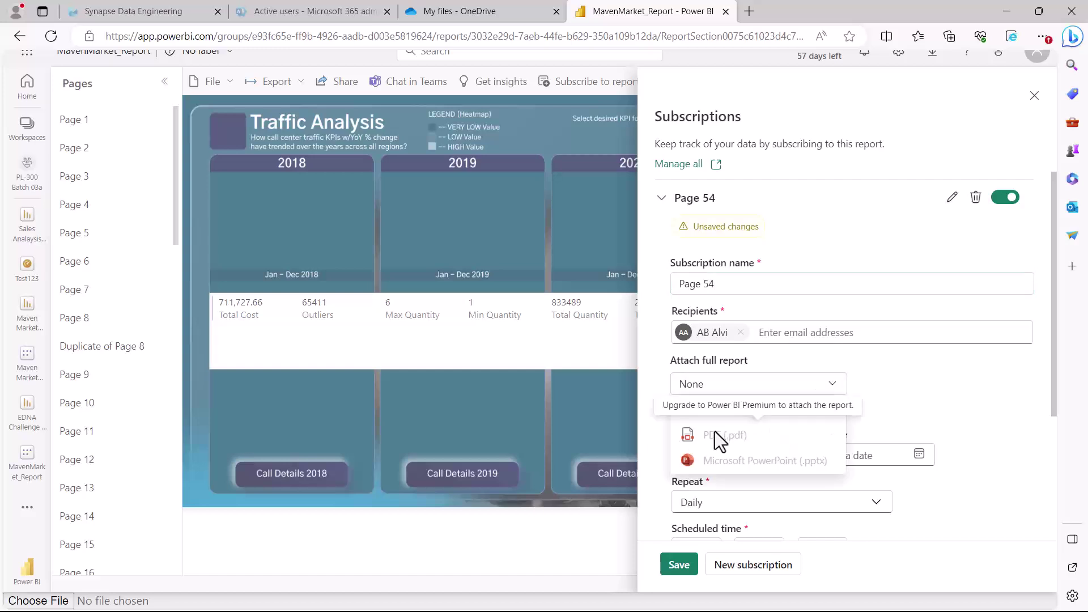
left_click(680, 377)
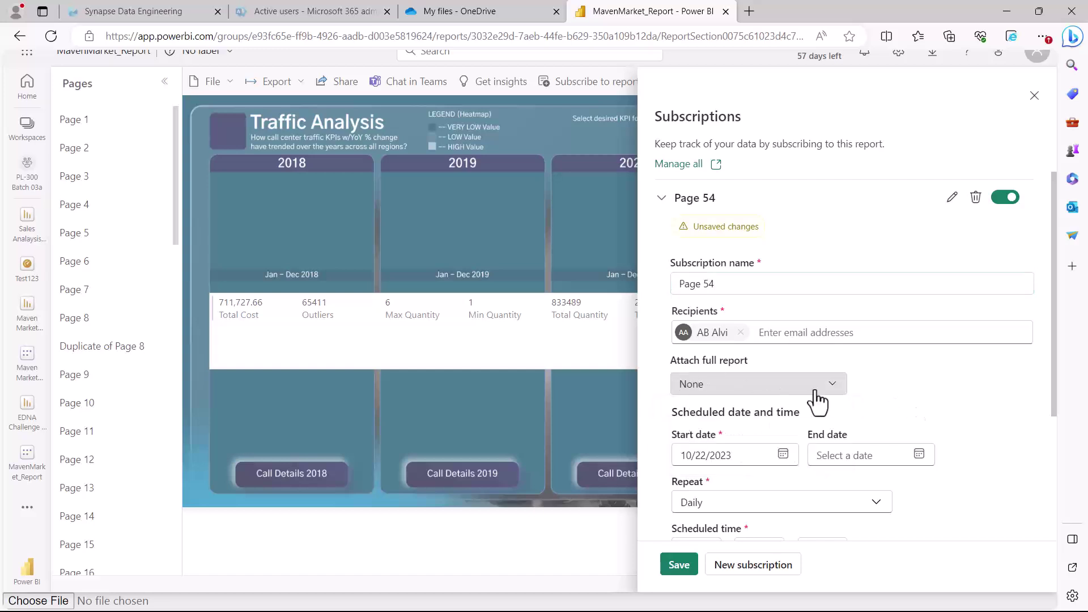
left_click(833, 392)
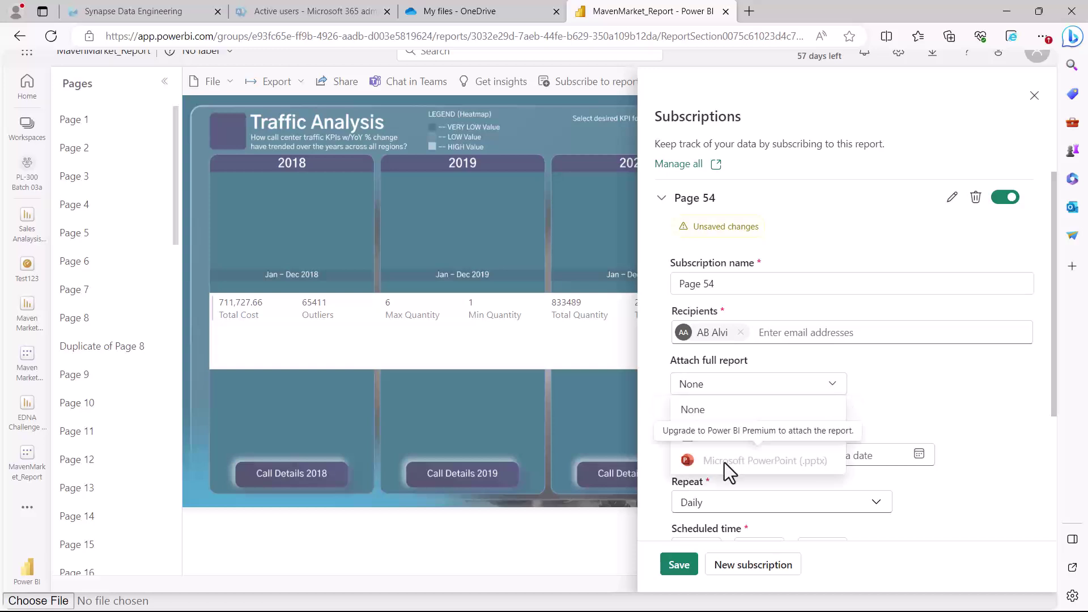
left_click(867, 396)
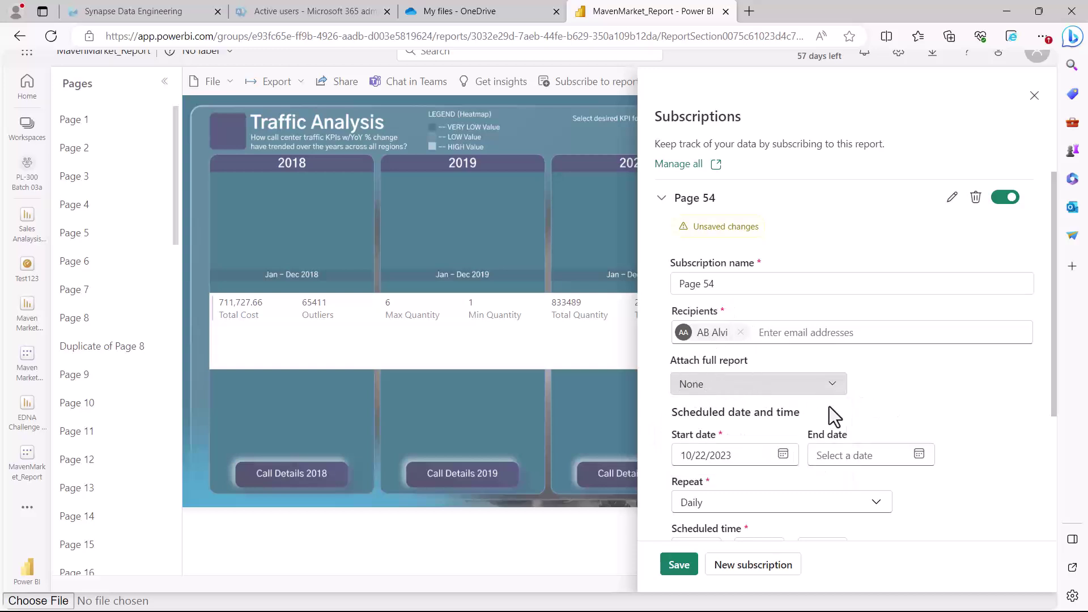
scroll(850, 413, "down", 3)
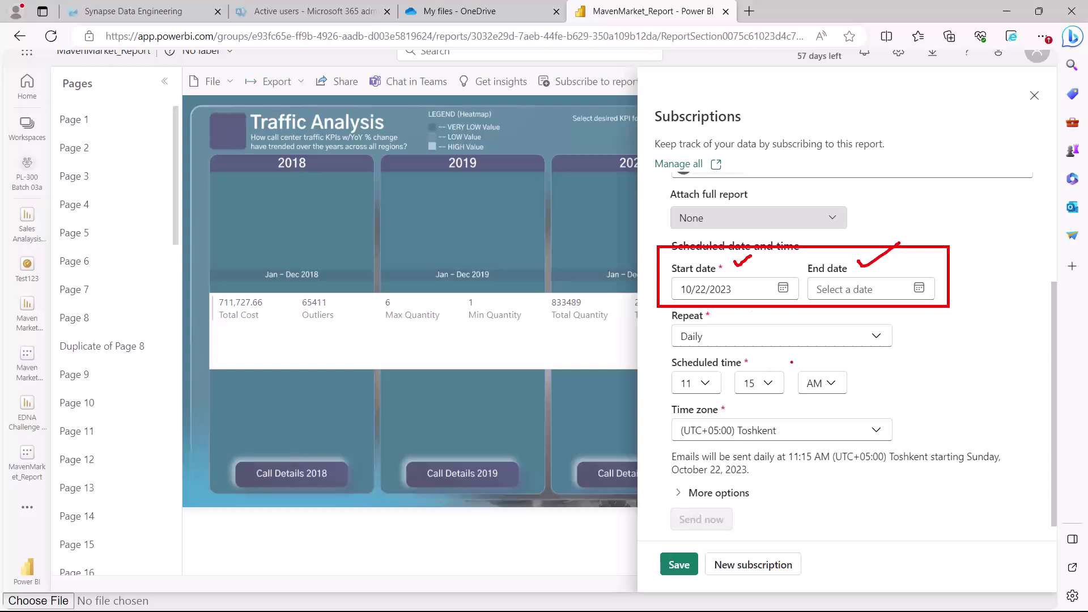
left_click(876, 338)
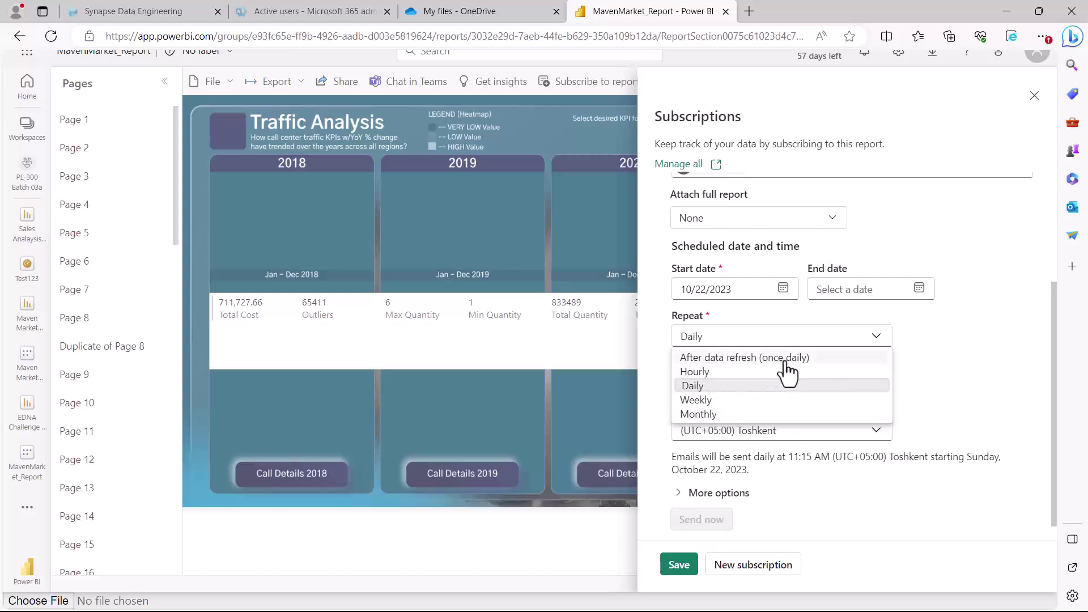
left_click(943, 388)
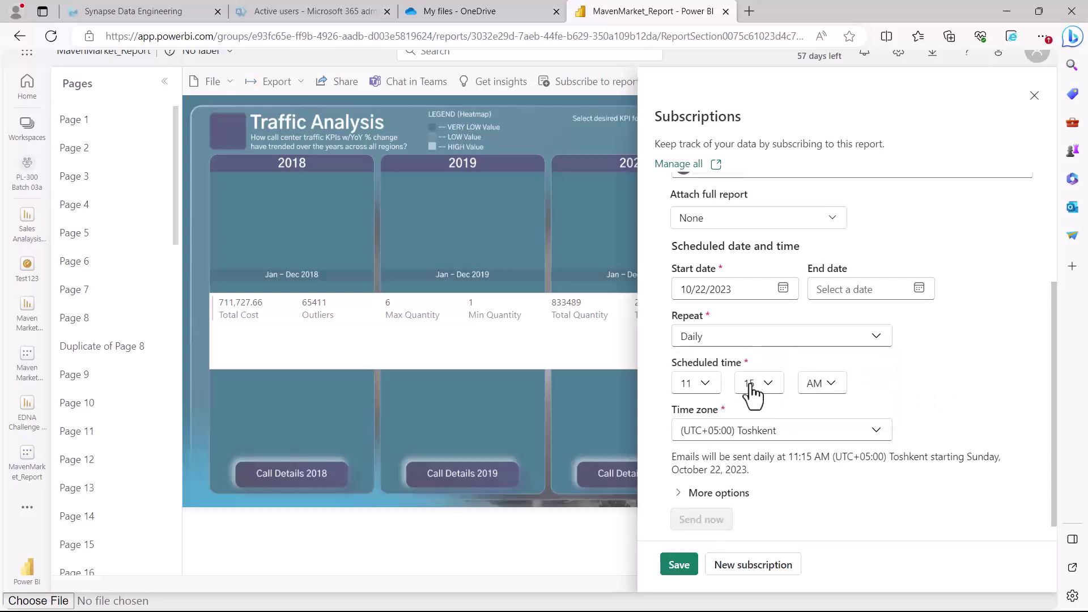
scroll(757, 398, "down", 1)
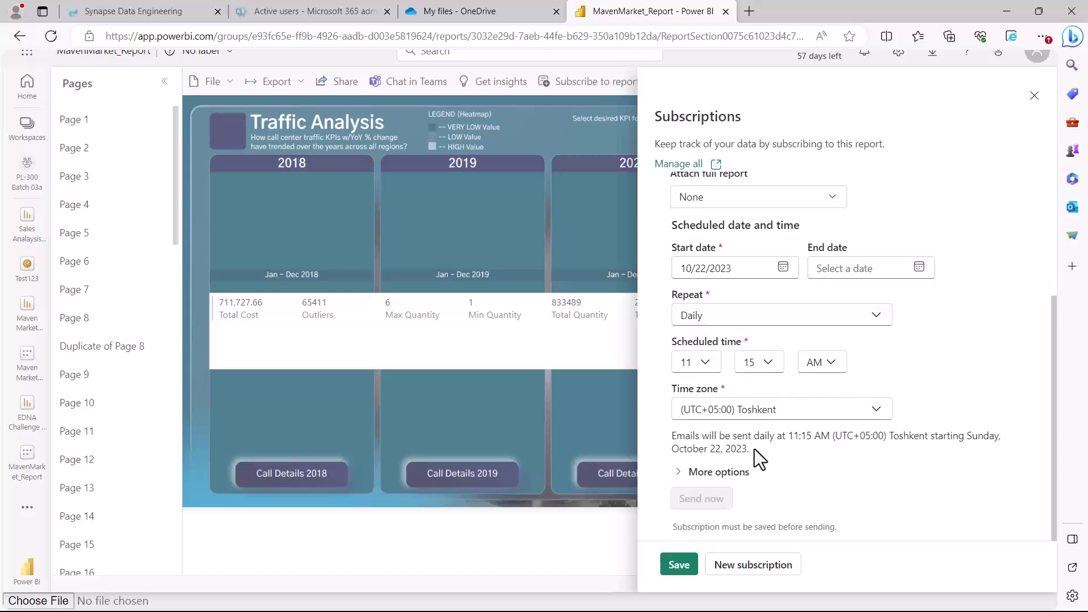
Step: Expand More options and highlight the report-view permission, link-to-report and page preview settings
left_click(678, 474)
scroll(810, 452, "down", 2)
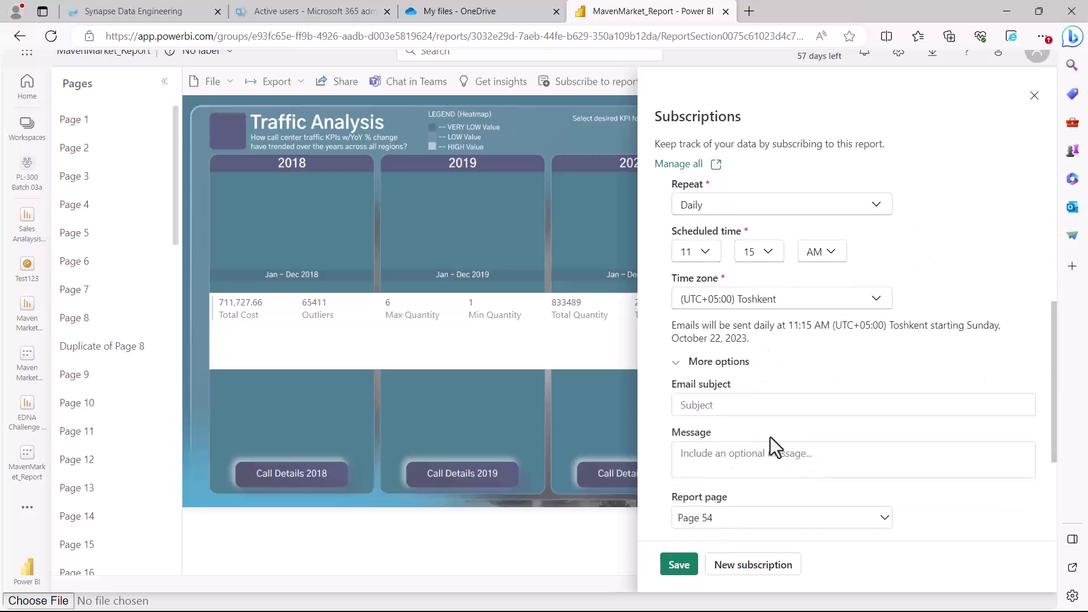
scroll(722, 406, "down", 2)
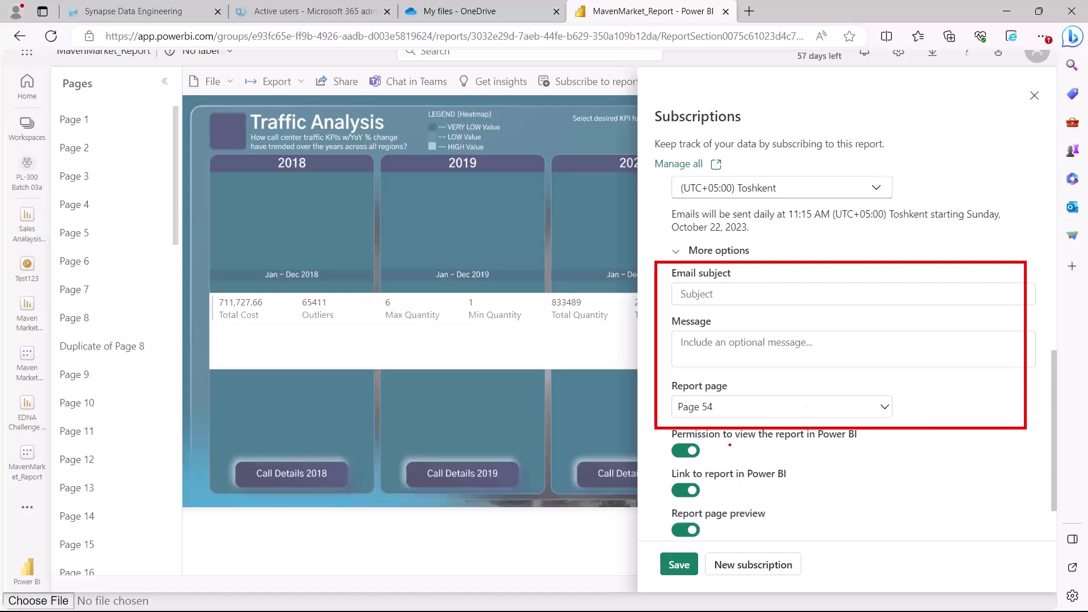
left_click_drag(711, 442, 855, 441)
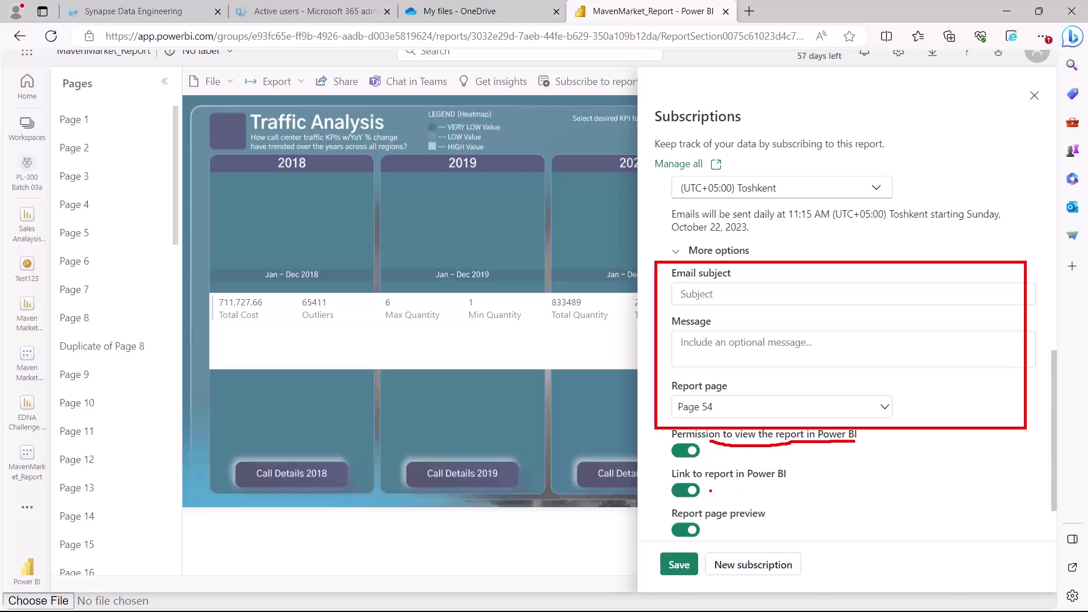
left_click_drag(711, 491, 792, 483)
left_click_drag(716, 527, 769, 523)
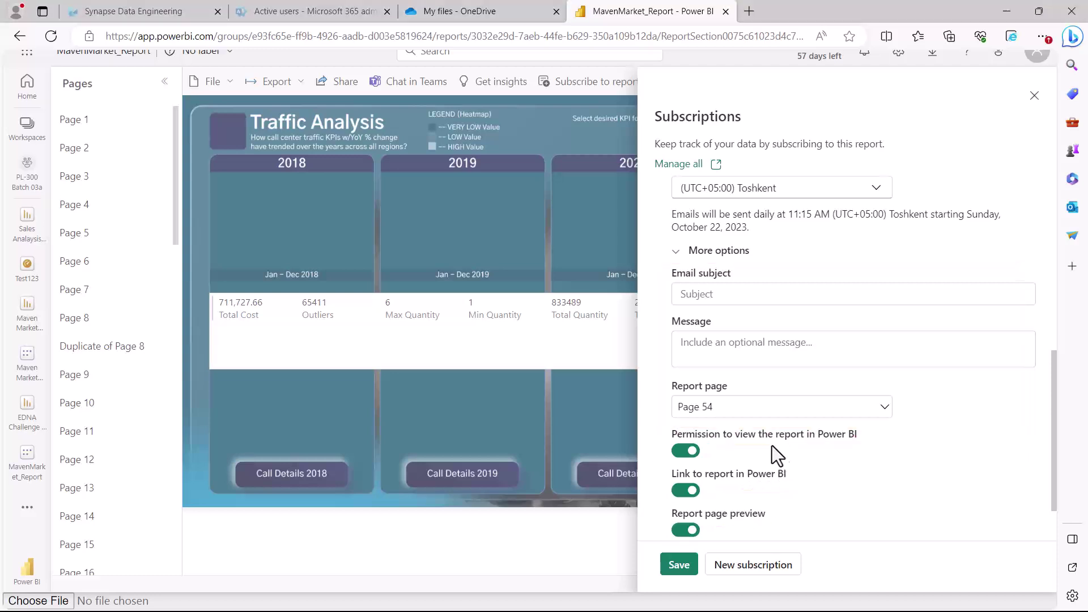
Step: Scroll up and down the Subscriptions pane to review the remaining email options
scroll(767, 442, "down", 3)
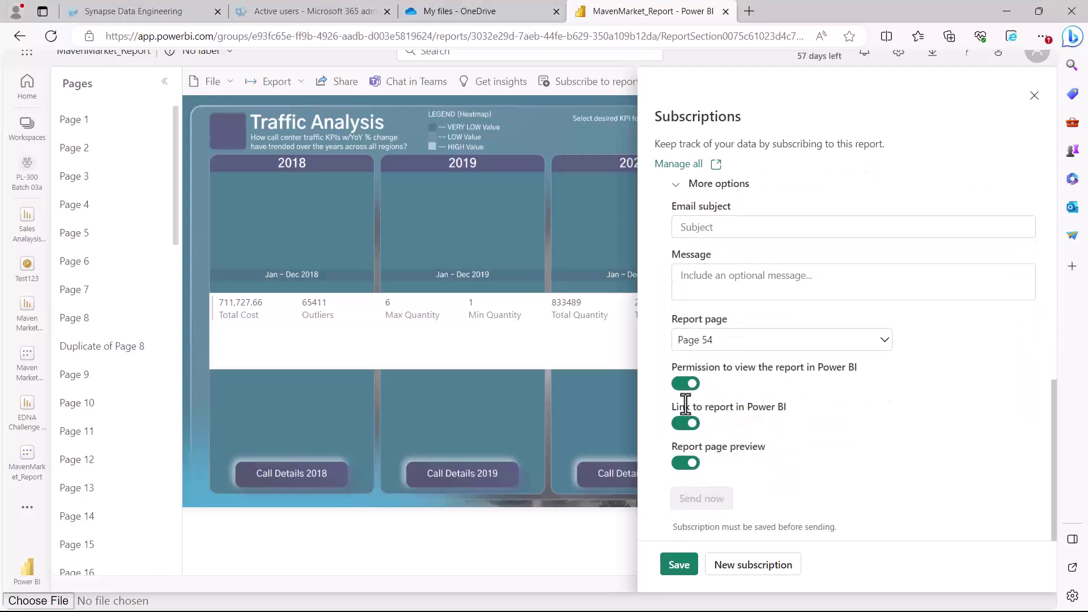
scroll(710, 391, "up", 1)
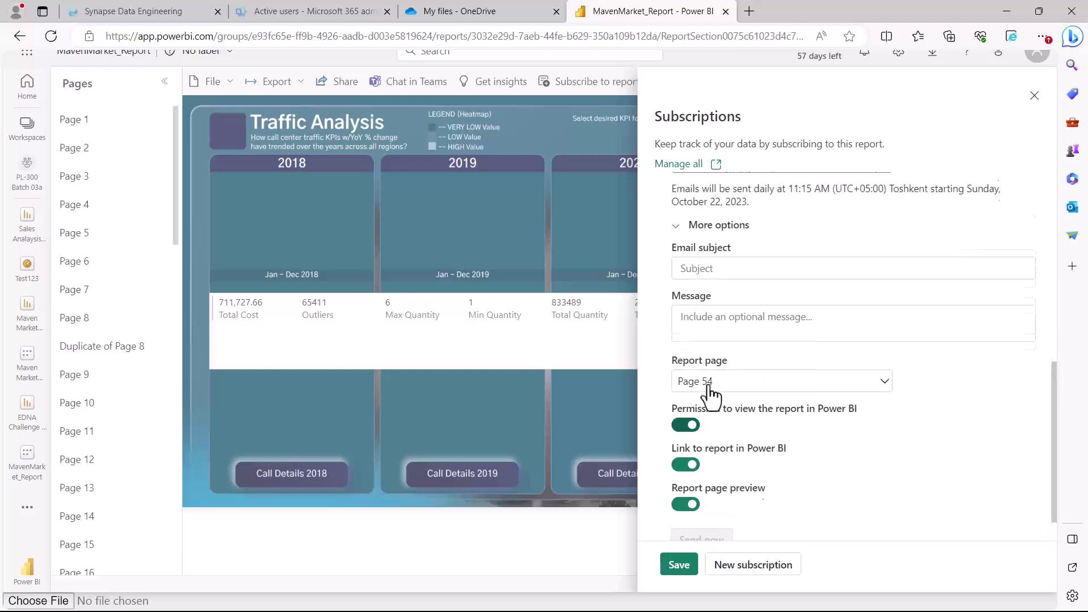
scroll(710, 391, "up", 5)
scroll(707, 391, "down", 4)
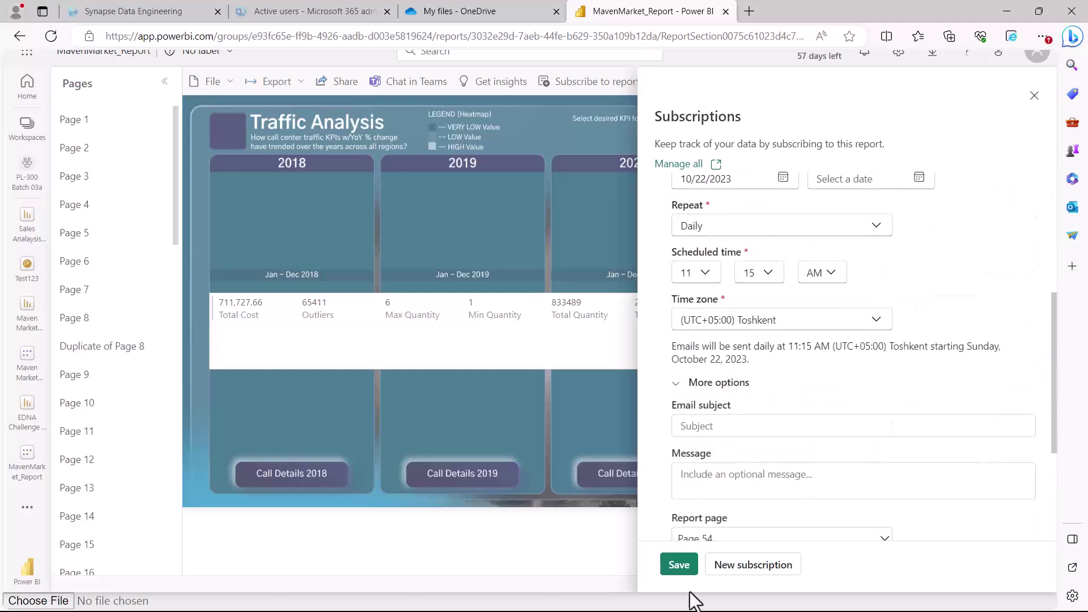
scroll(793, 498, "up", 4)
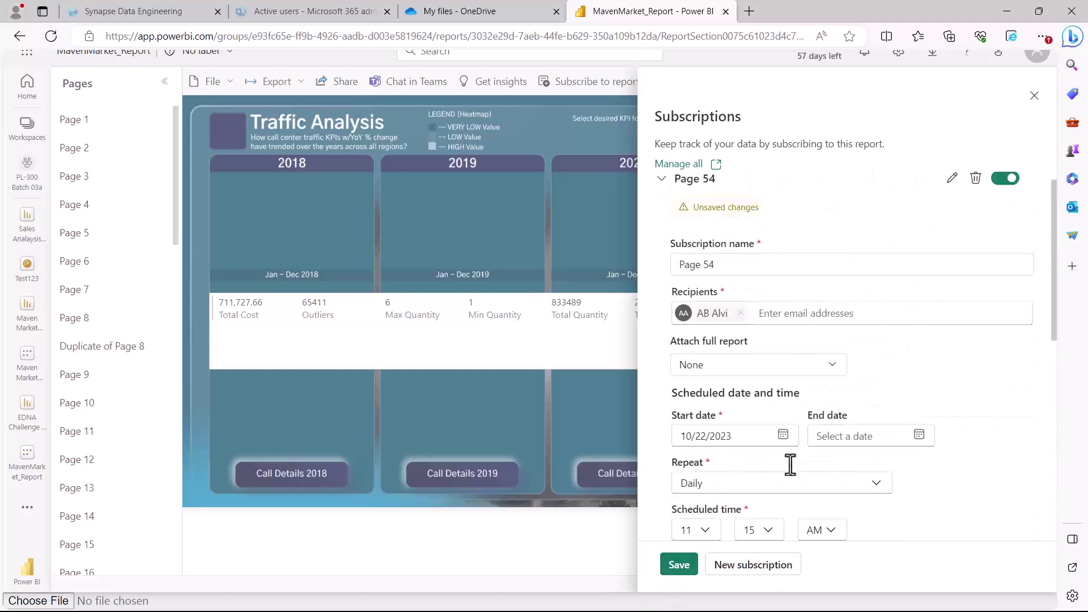
scroll(790, 464, "up", 1)
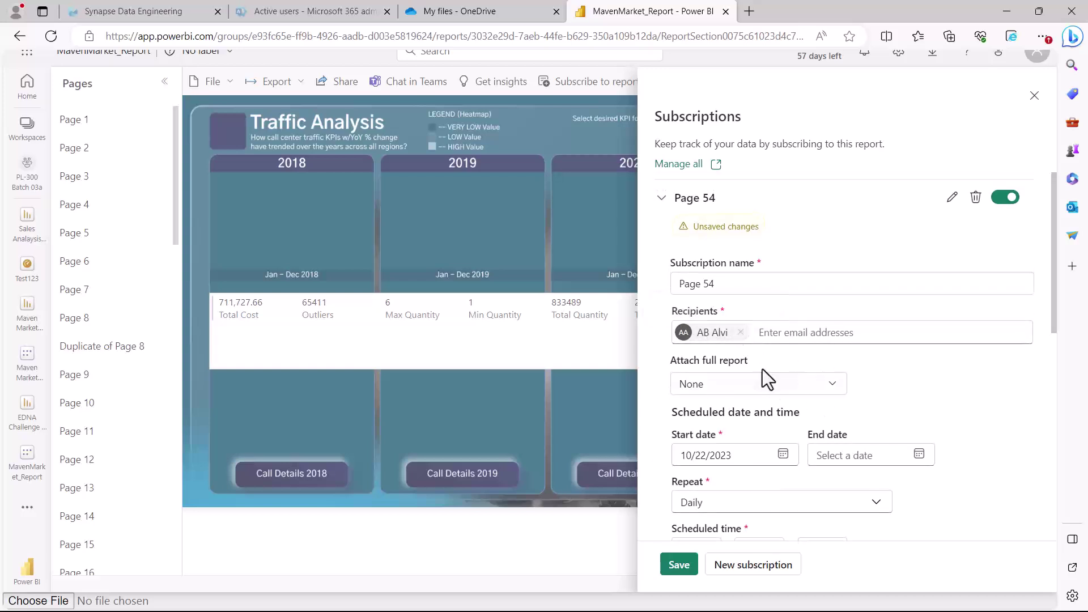
scroll(706, 423, "down", 10)
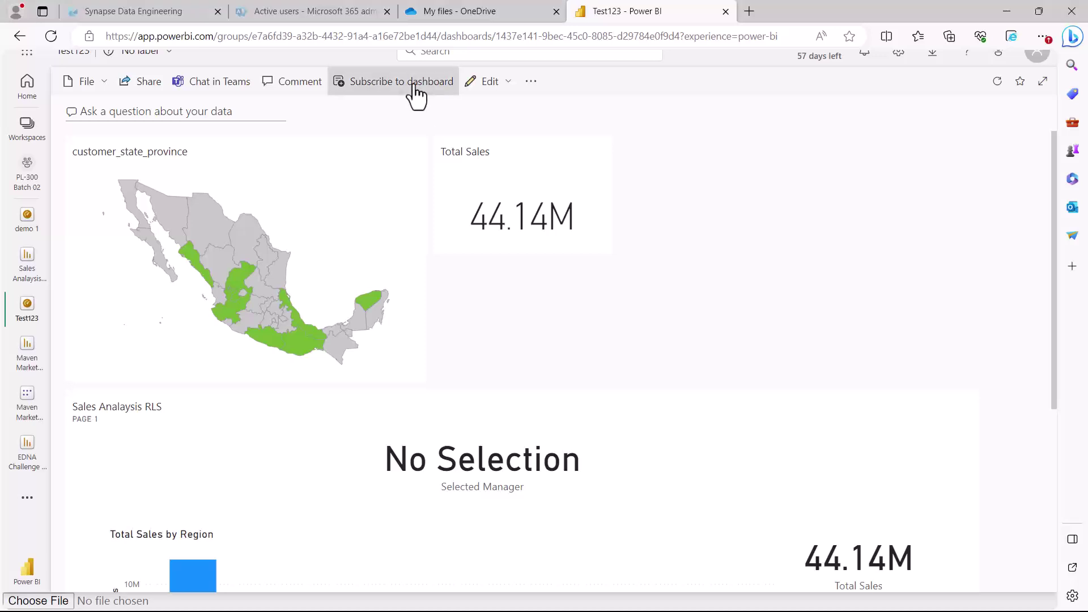
Step: Start a new email subscription for the Test123 dashboard and expand its More options
left_click(414, 94)
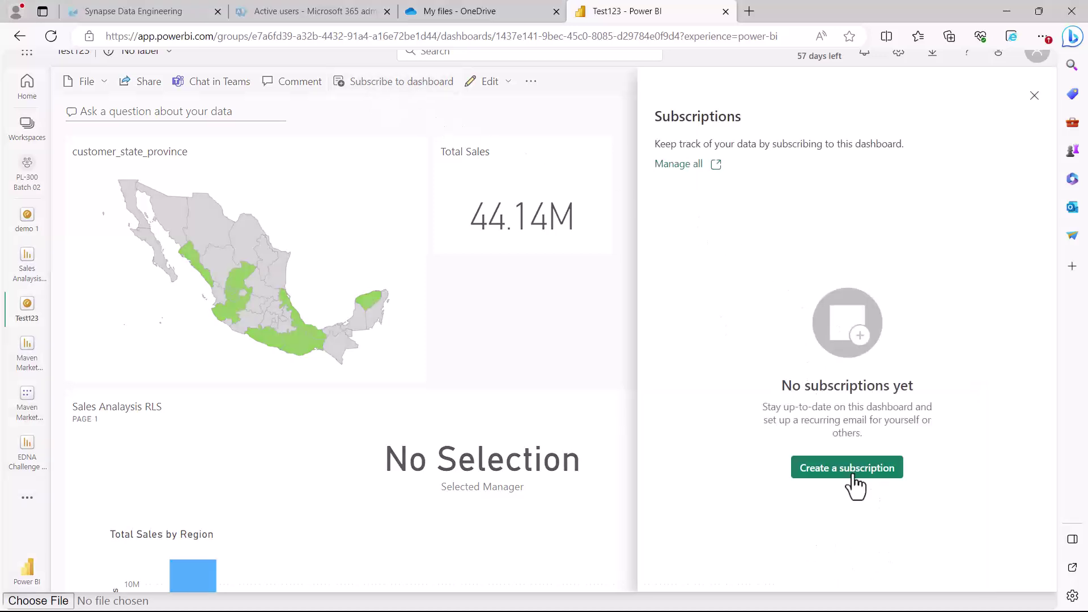
left_click(847, 468)
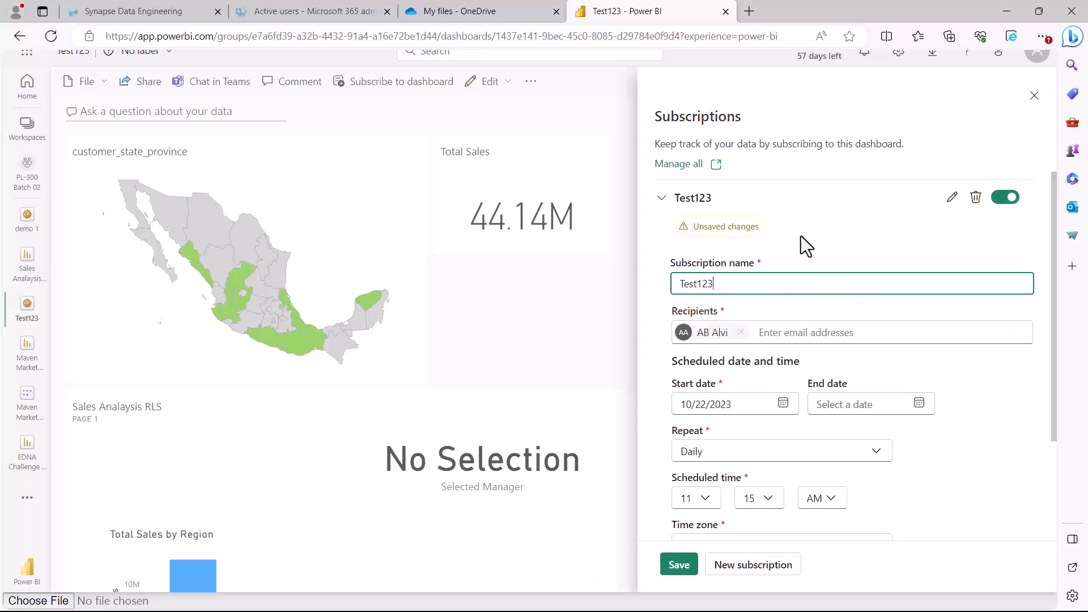
scroll(801, 232, "down", 3)
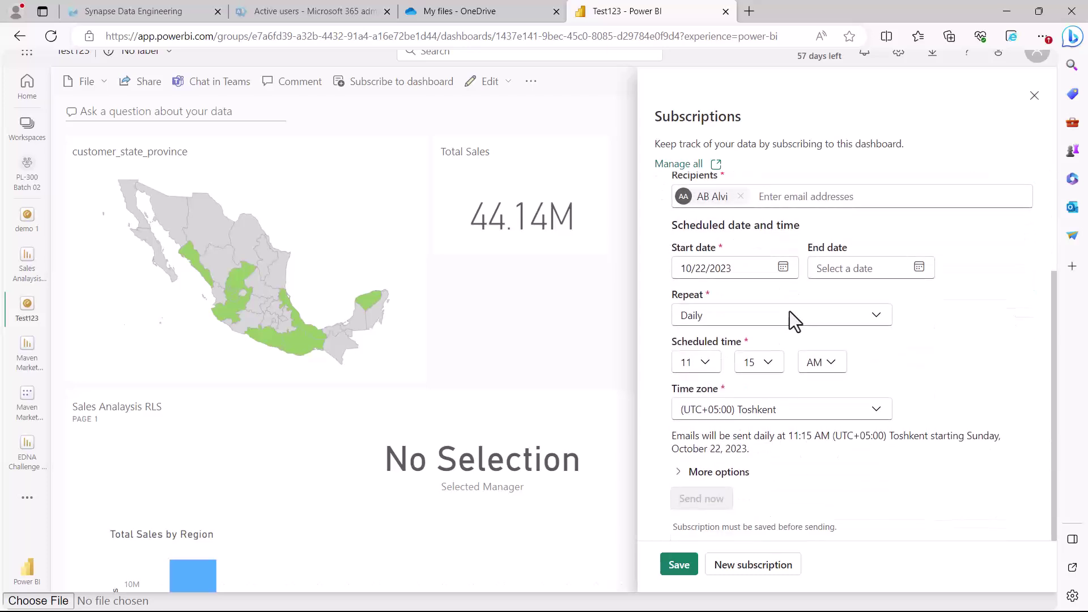
left_click(678, 470)
Step: Scroll through the Email subject, Message and dashboard access and preview toggles
scroll(809, 467, "down", 4)
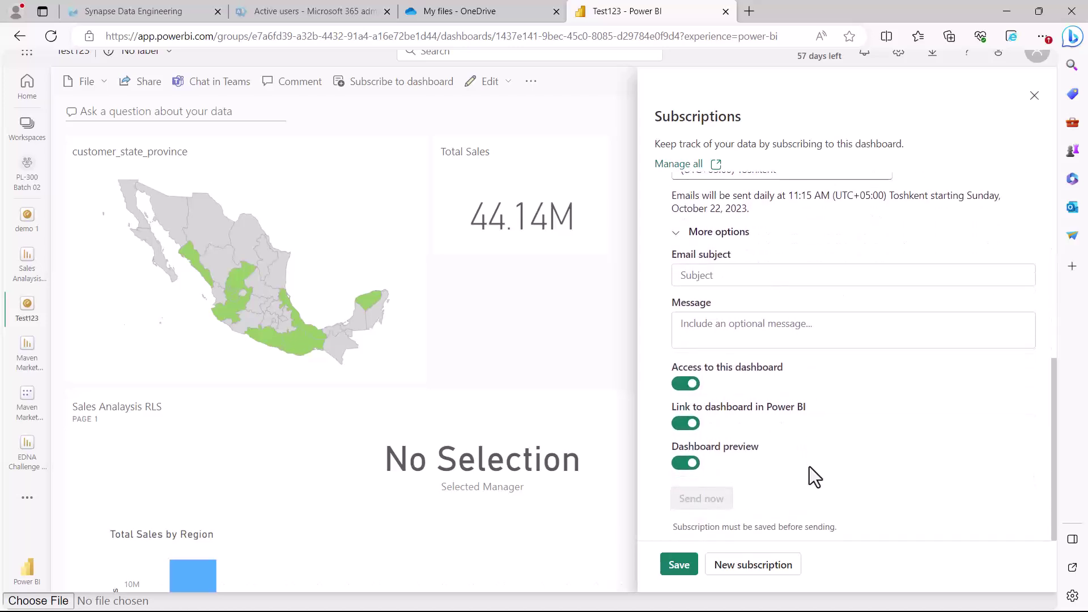
scroll(809, 467, "up", 2)
scroll(809, 467, "down", 2)
scroll(778, 338, "up", 4)
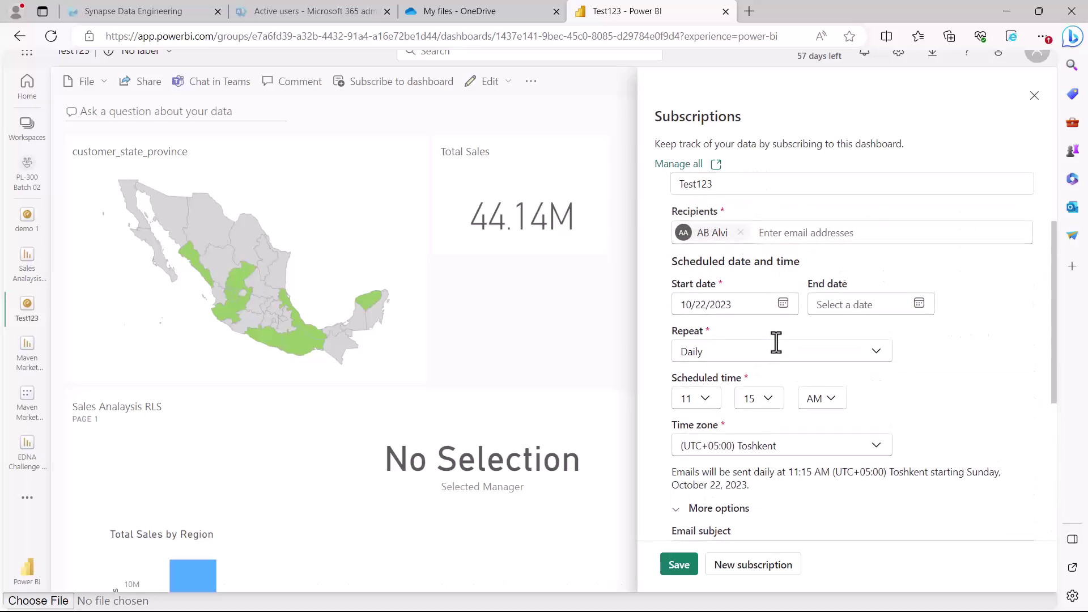
scroll(777, 352, "down", 4)
scroll(778, 349, "up", 4)
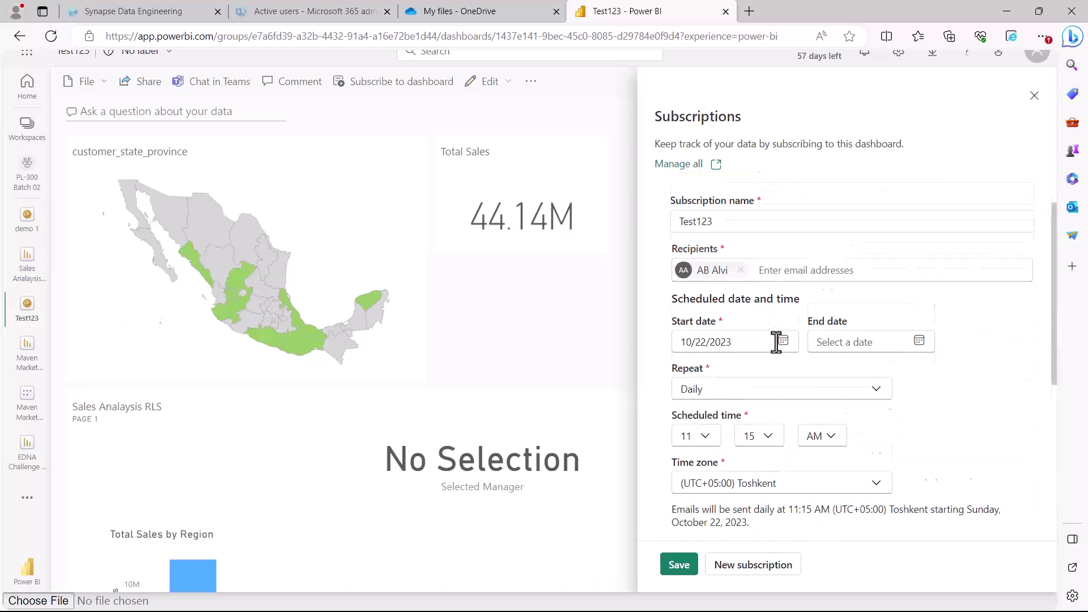
scroll(777, 342, "down", 4)
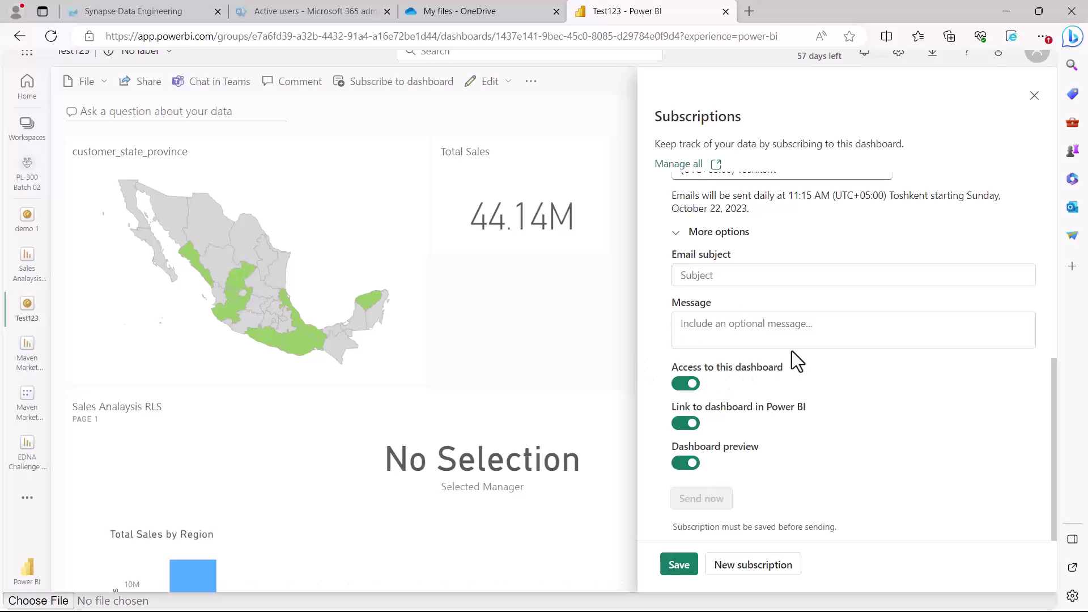
scroll(792, 353, "up", 4)
scroll(792, 353, "down", 2)
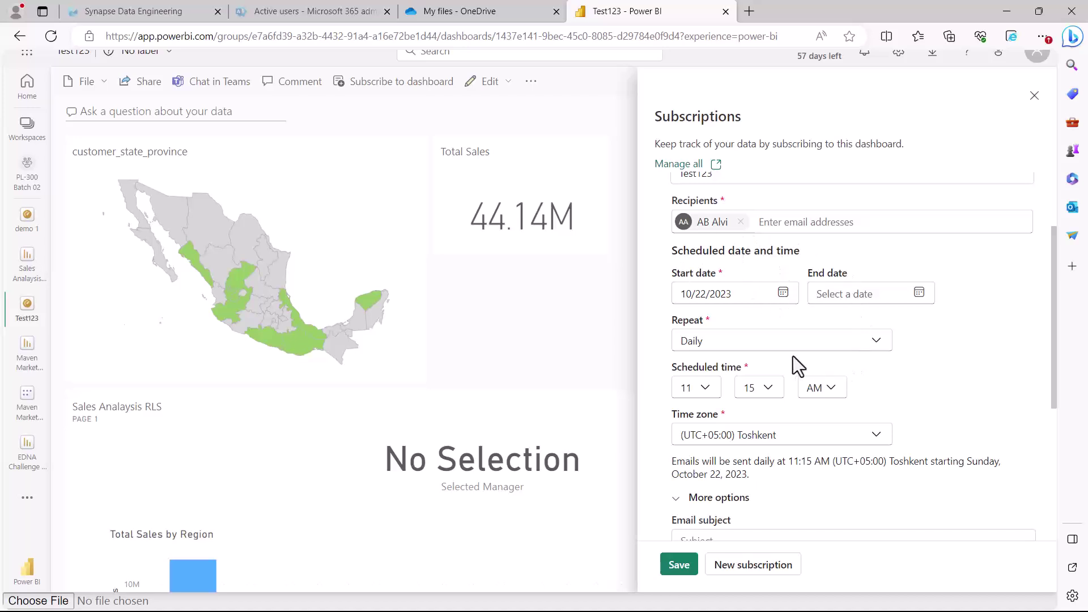
scroll(711, 326, "down", 5)
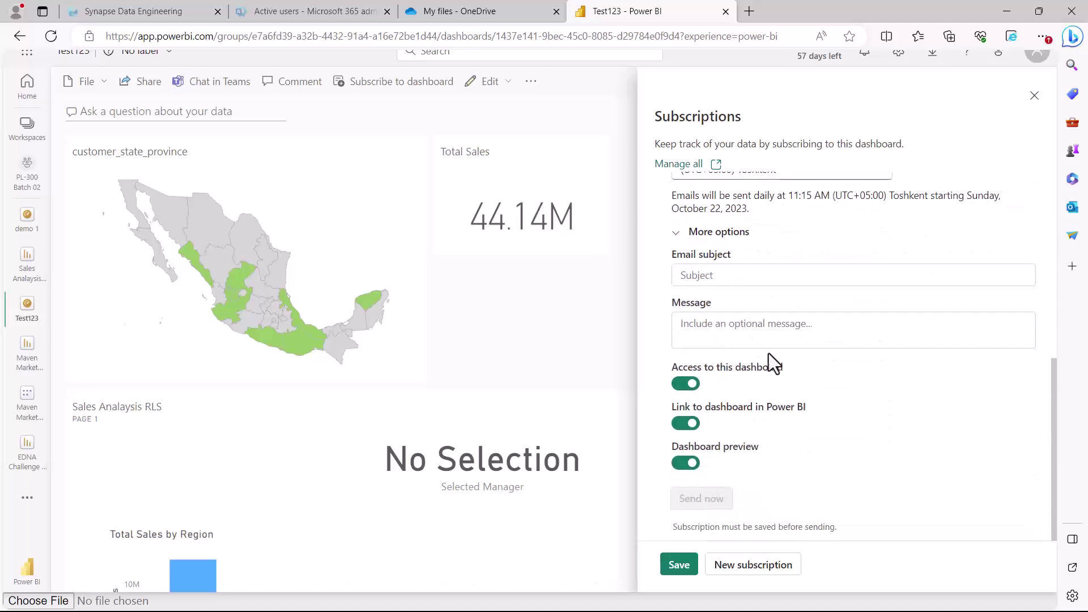
scroll(769, 352, "up", 5)
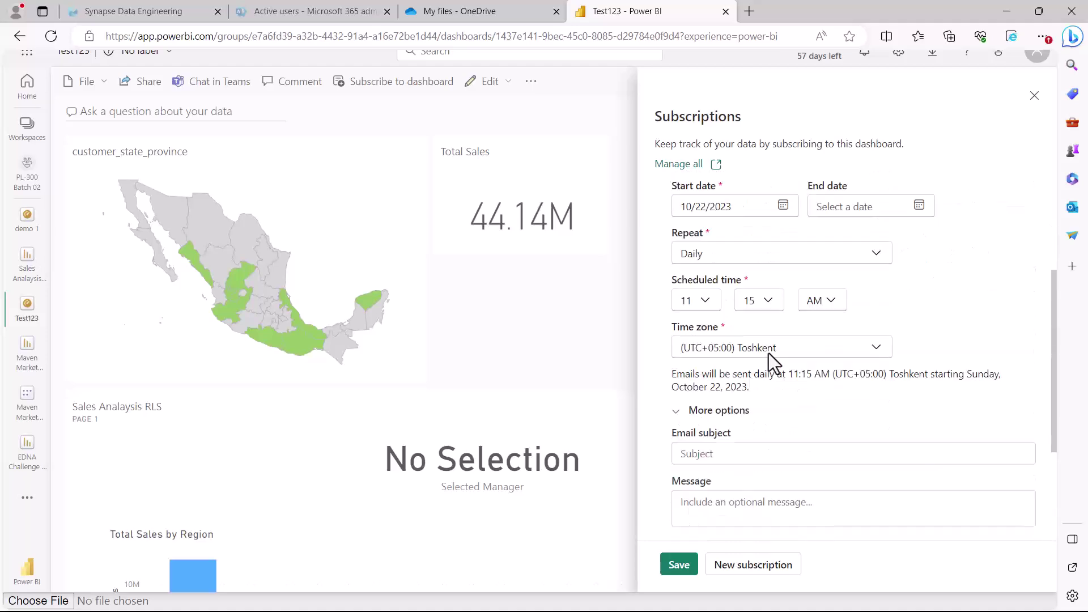
Step: Close the Test123 subscription form, discard its changes, and outline the Total Sales card
left_click(1035, 96)
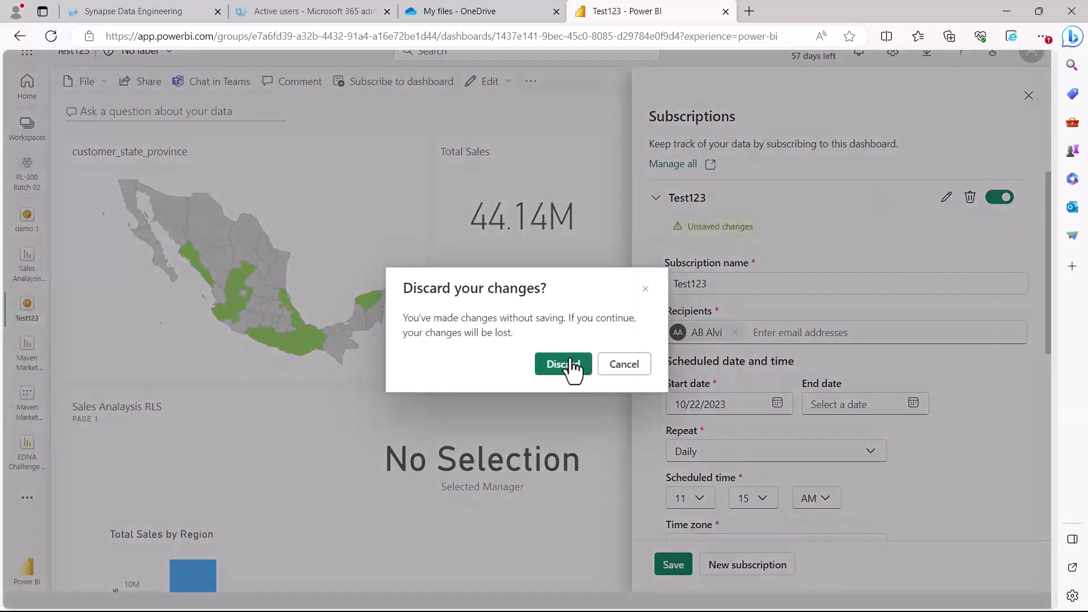
left_click(570, 366)
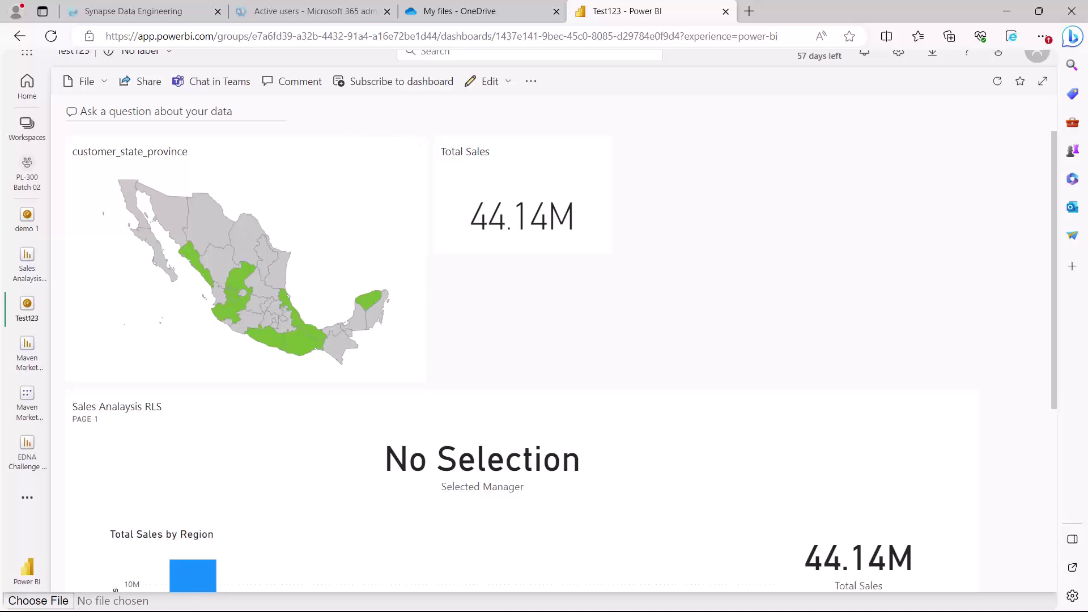
mouse_move(421, 119)
left_mouse_down()
mouse_move(540, 245)
mouse_move(645, 288)
left_mouse_up()
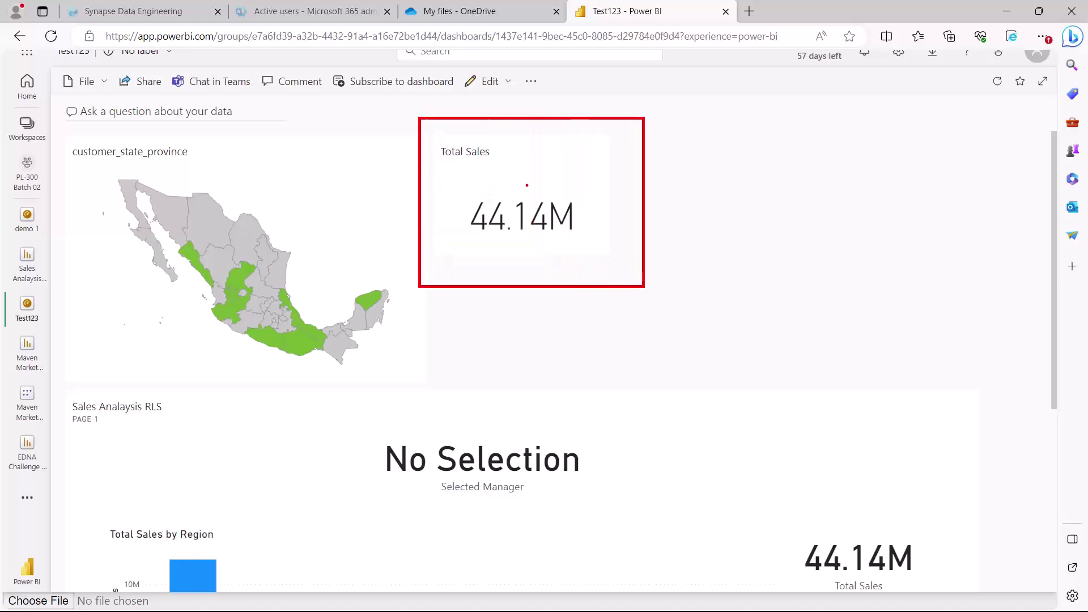
left_click_drag(441, 164, 497, 163)
Step: Open Manage alerts for the Total Sales card from its options menu
key("Escape")
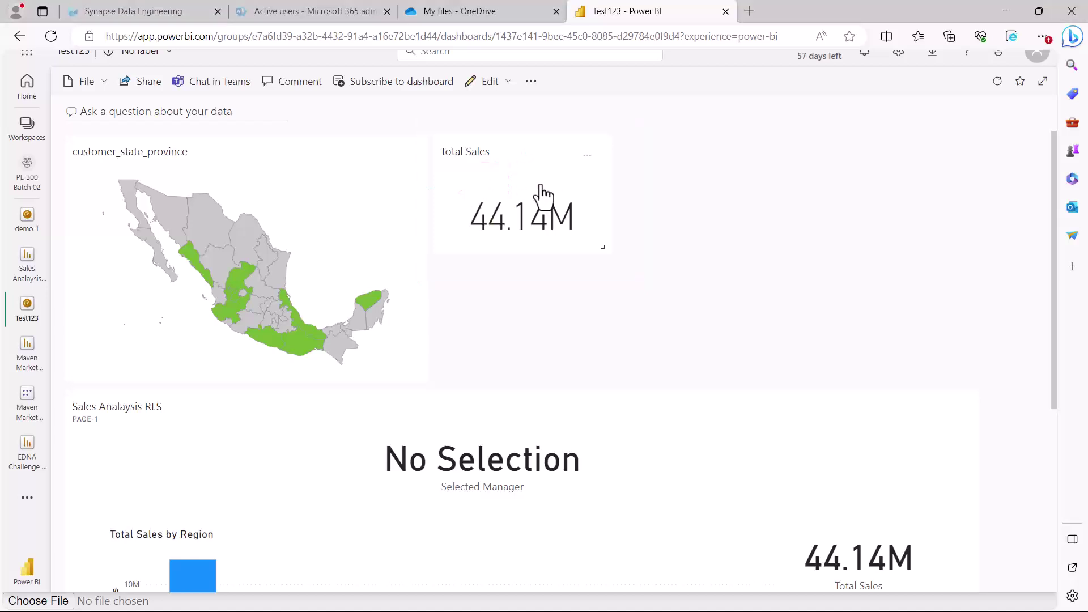
left_click(587, 157)
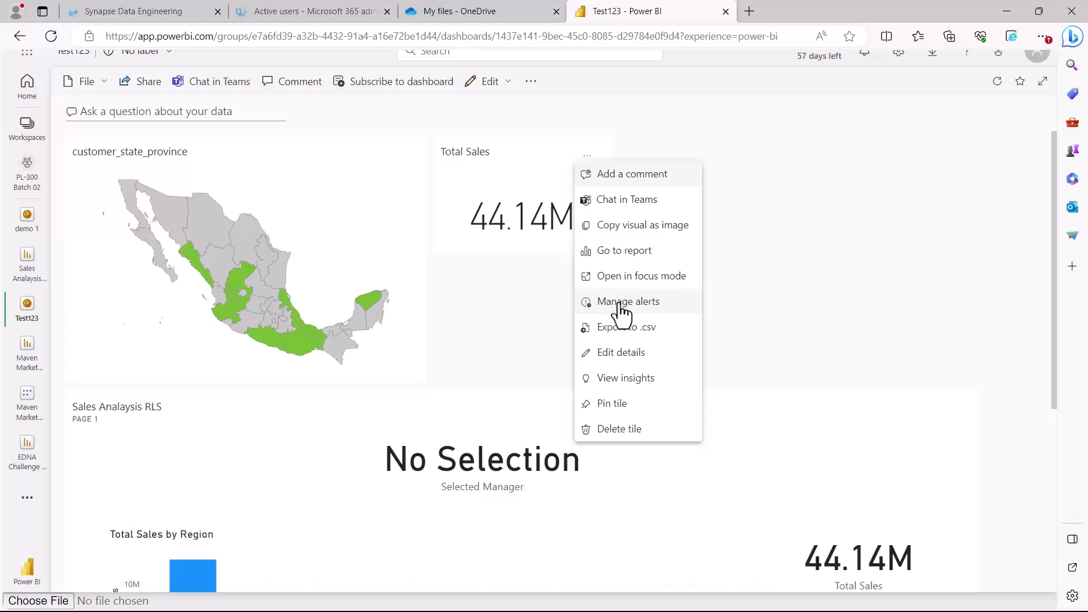
left_click(646, 306)
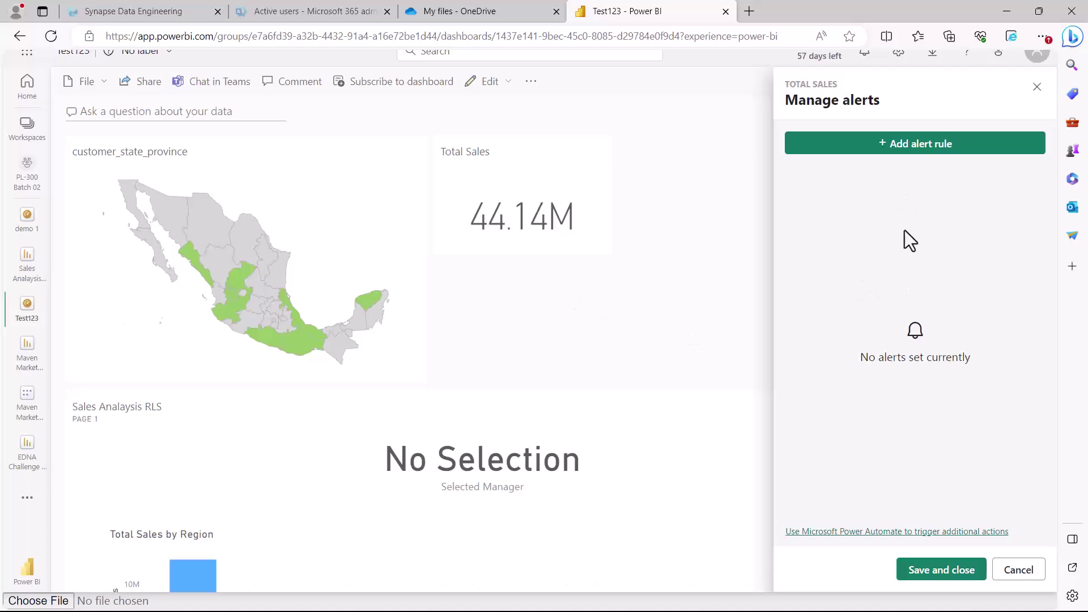
Step: Add a Total Sales alert rule: Above 44137180.720000096, notifying at most every 24 hours
left_click(921, 150)
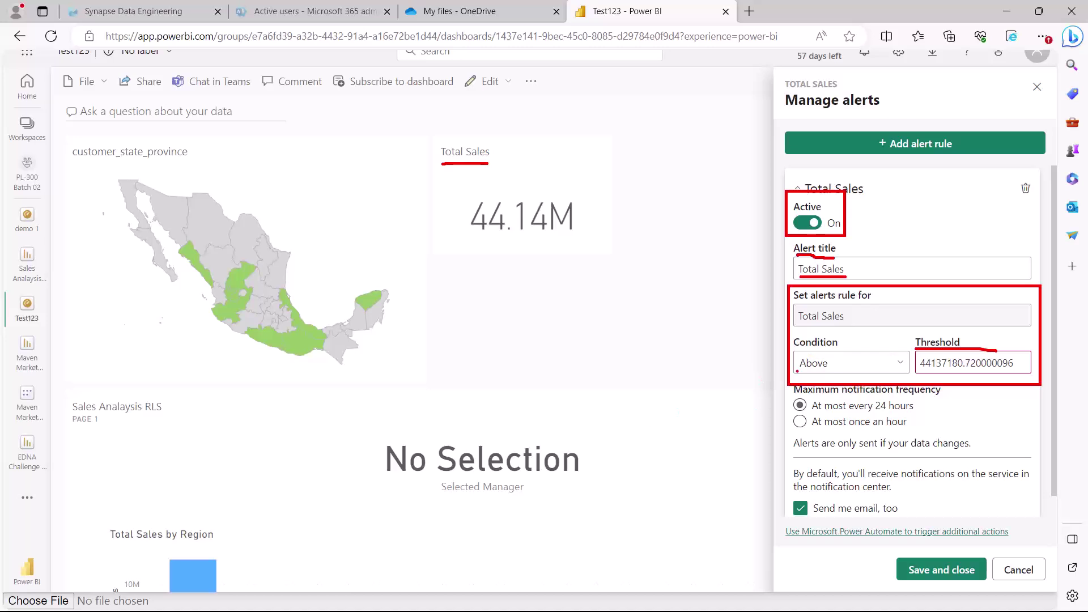
left_click(897, 366)
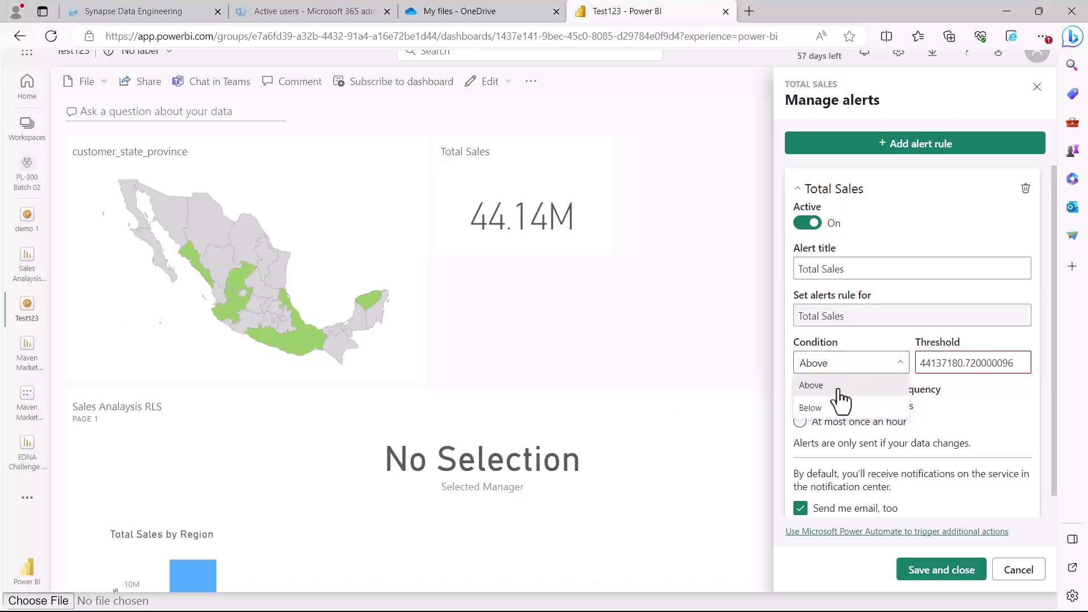
left_click(940, 385)
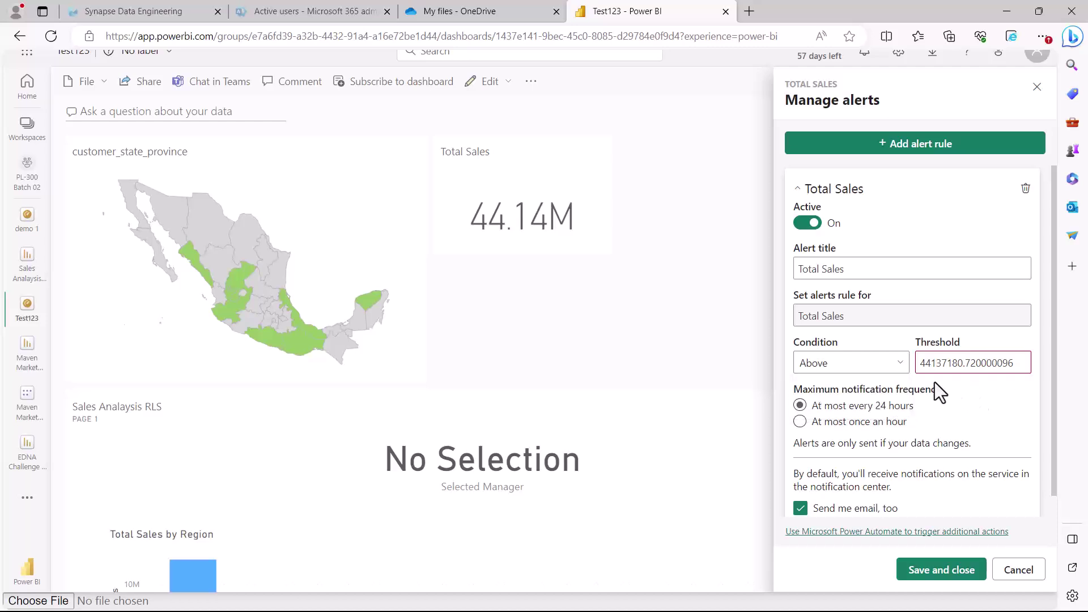
left_click(973, 354)
left_click_drag(782, 376, 966, 436)
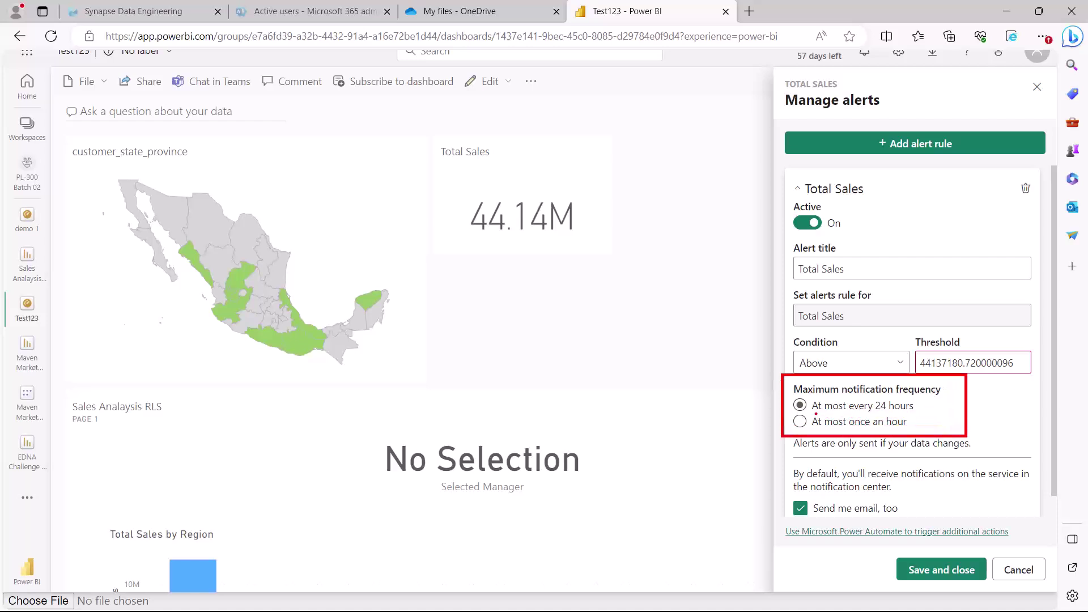
left_click_drag(819, 415, 909, 409)
left_click_drag(819, 430, 905, 430)
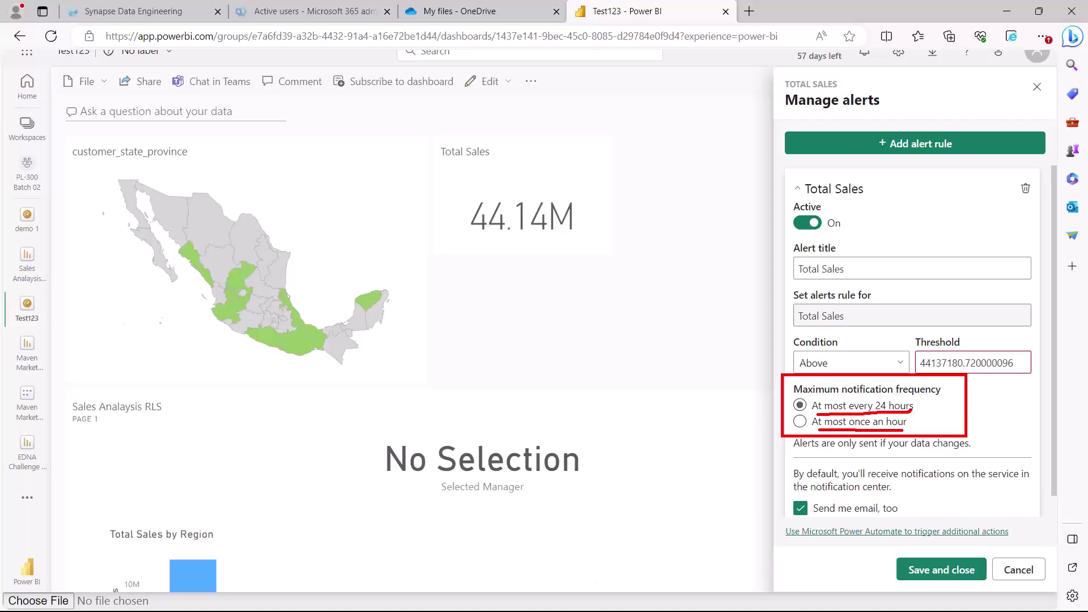
key("Escape")
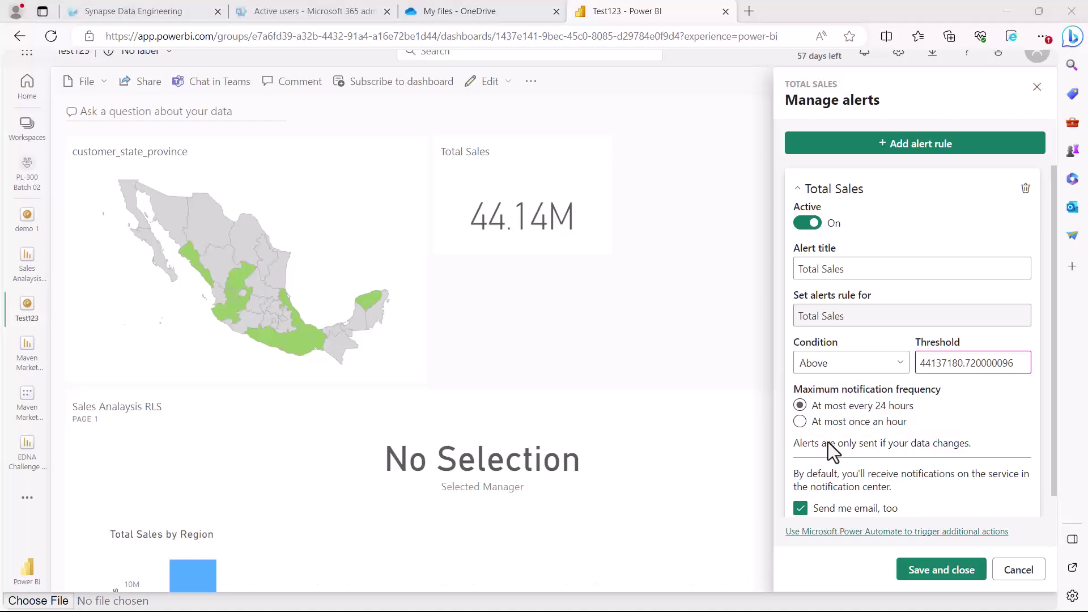
scroll(859, 439, "down", 1)
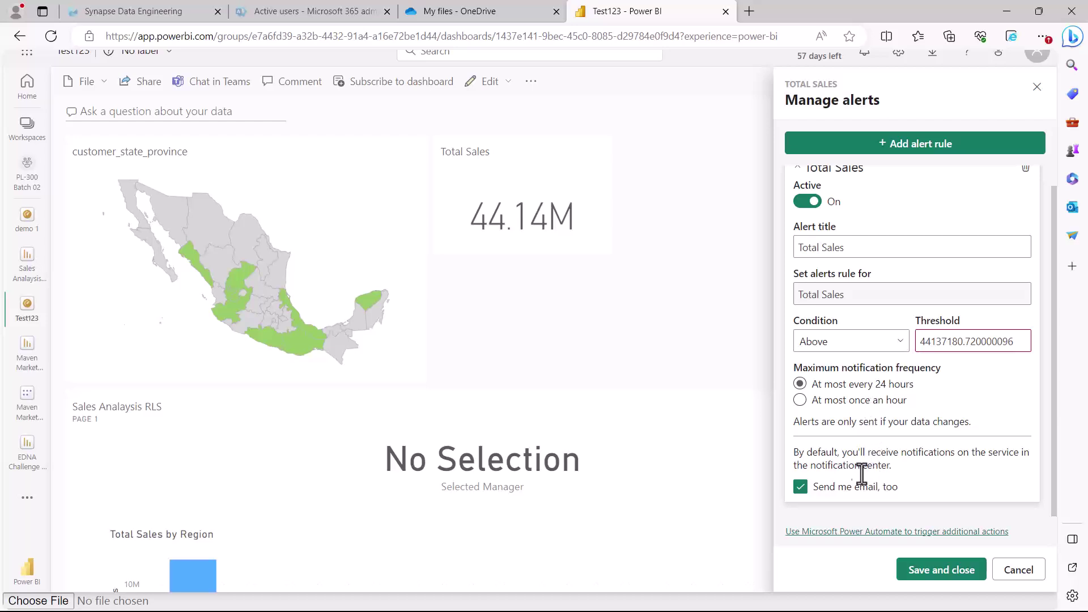
Step: Highlight the email option, the 44137180.720000096 threshold and the card's 44.14M total
key("ctrl+2")
mouse_move(792, 440)
left_mouse_down()
mouse_move(810, 469)
mouse_move(890, 501)
mouse_move(1041, 499)
left_mouse_up()
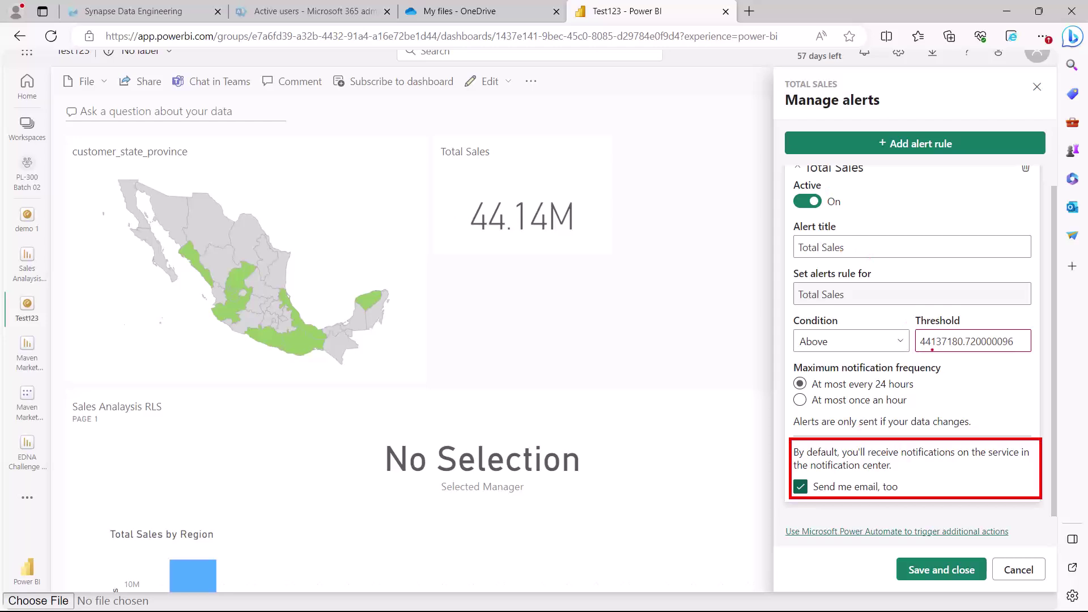
left_click_drag(923, 349, 1020, 348)
left_click_drag(471, 238, 589, 233)
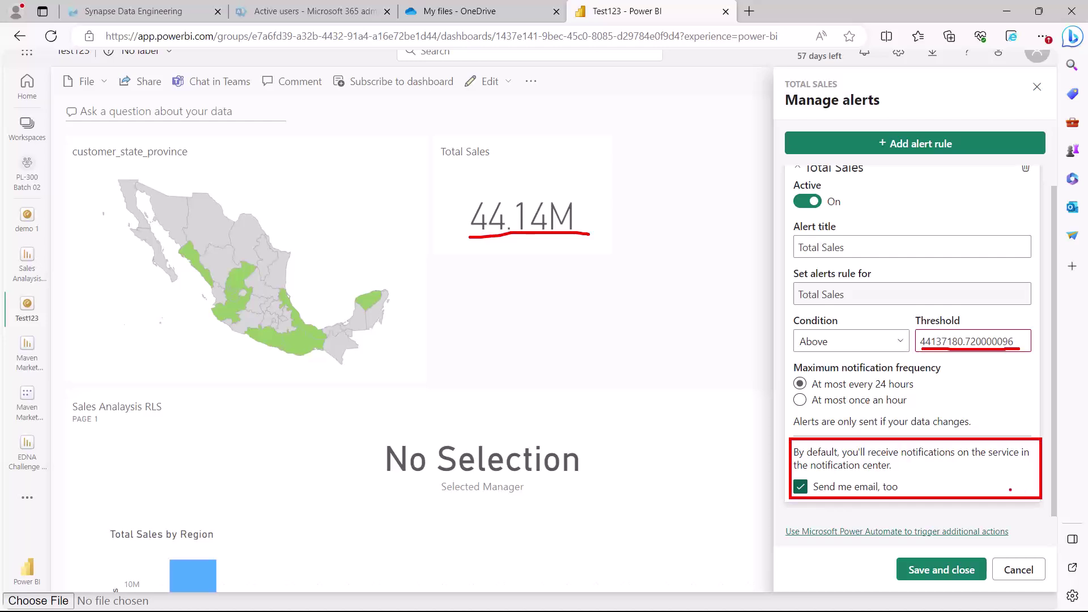
key("Escape")
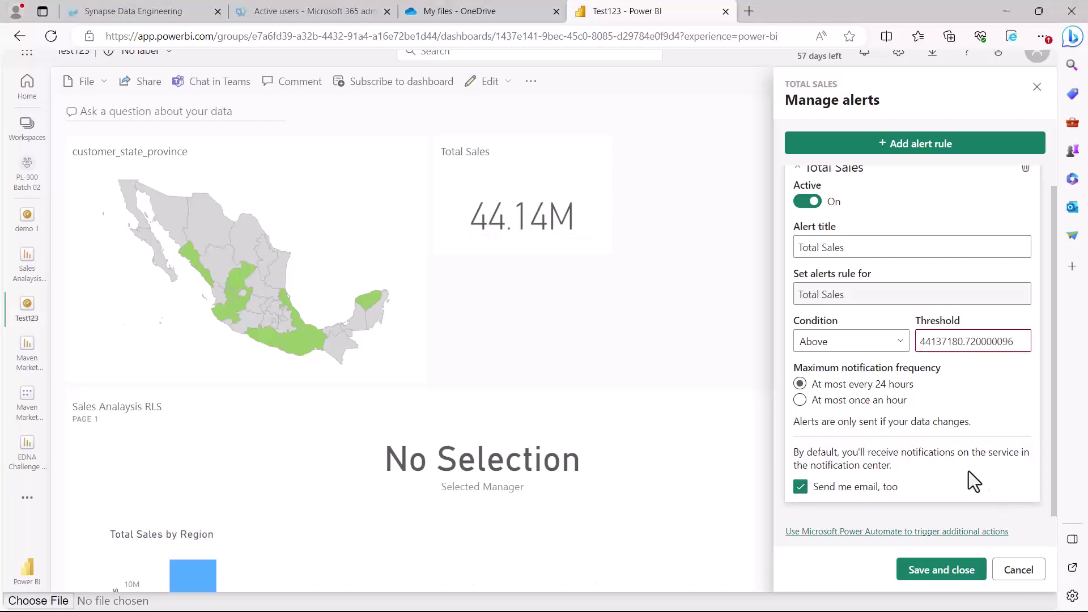
Step: Cancel the new Total Sales alert rule and choose Don't save to discard it
left_click(1025, 574)
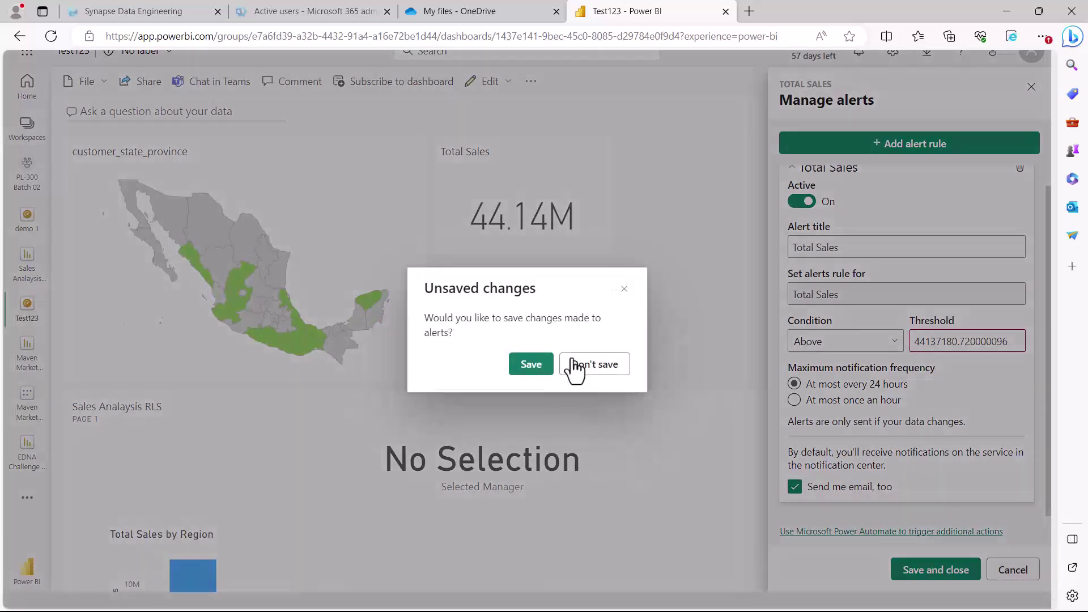
left_click(596, 366)
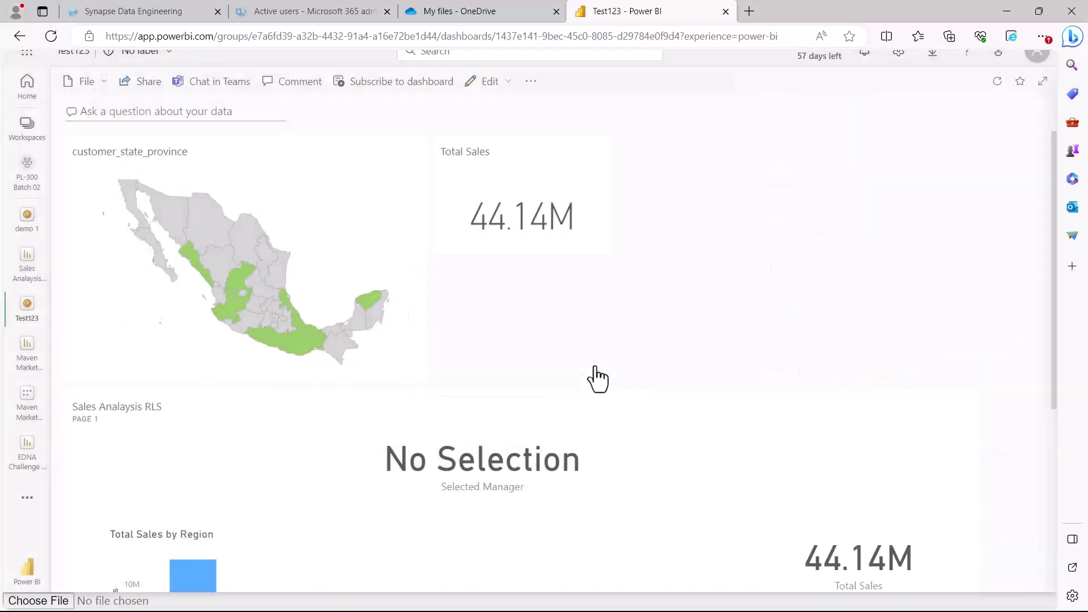